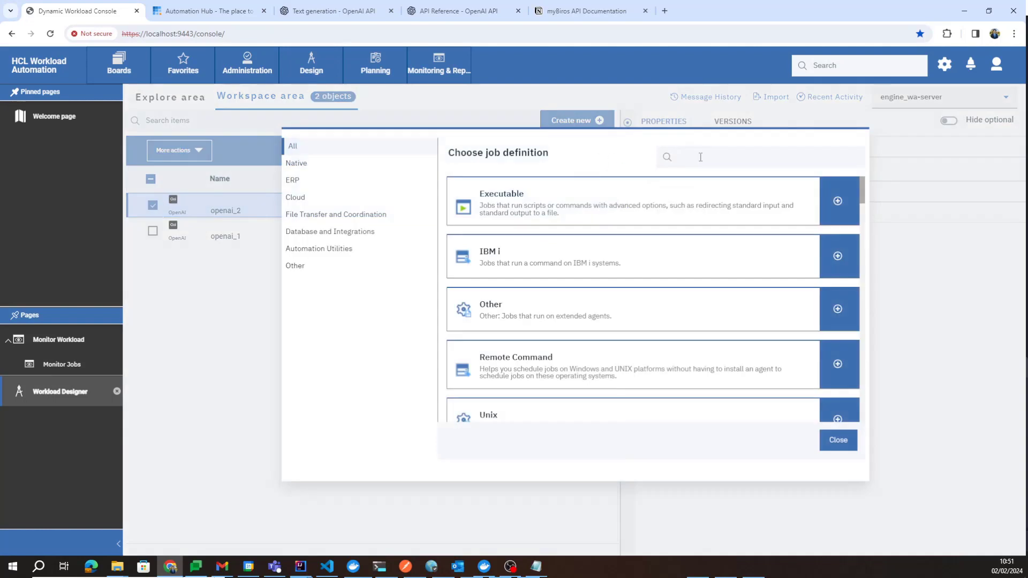
Search the job definitions for "open" to locate the OpenAI job type, and close the chooser without adding a job.
{"action": "left_click", "coordinate": [697, 157]}
{"action": "type", "text": "open"}
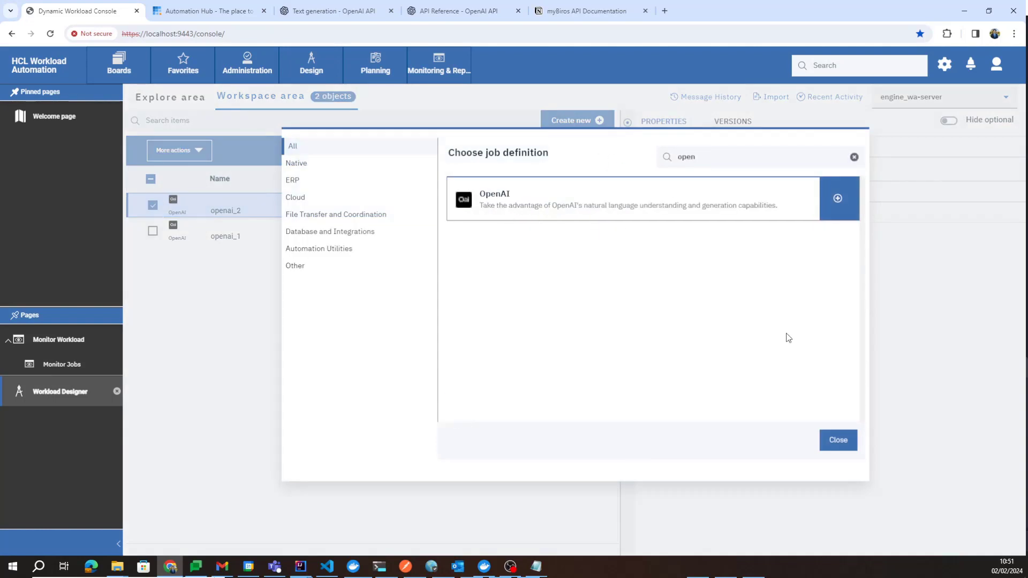
{"action": "left_click", "coordinate": [838, 440]}
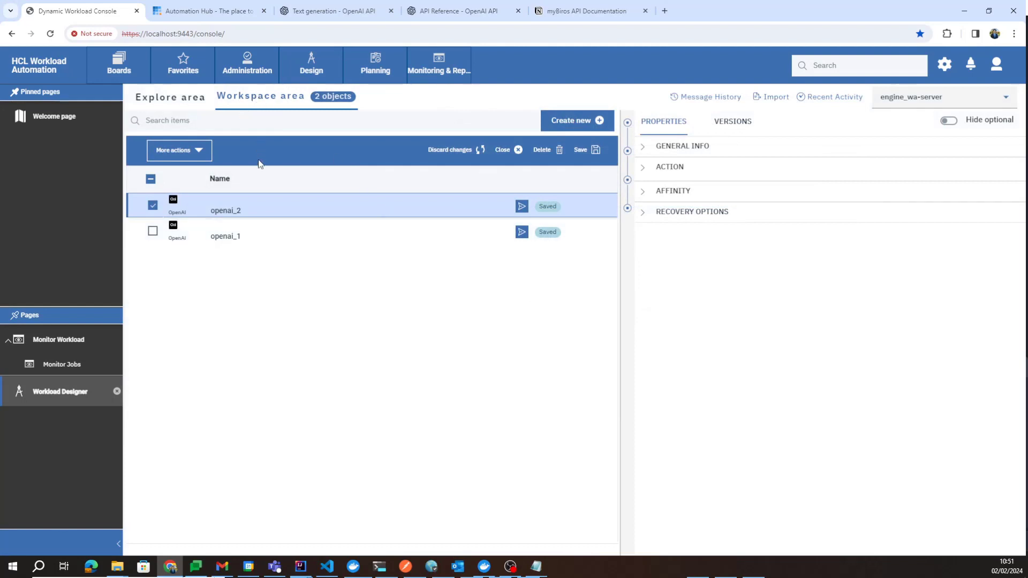
Examine the action settings of the openai_2 job, including the API key, model, system message and user message fields.
{"action": "left_click", "coordinate": [664, 167]}
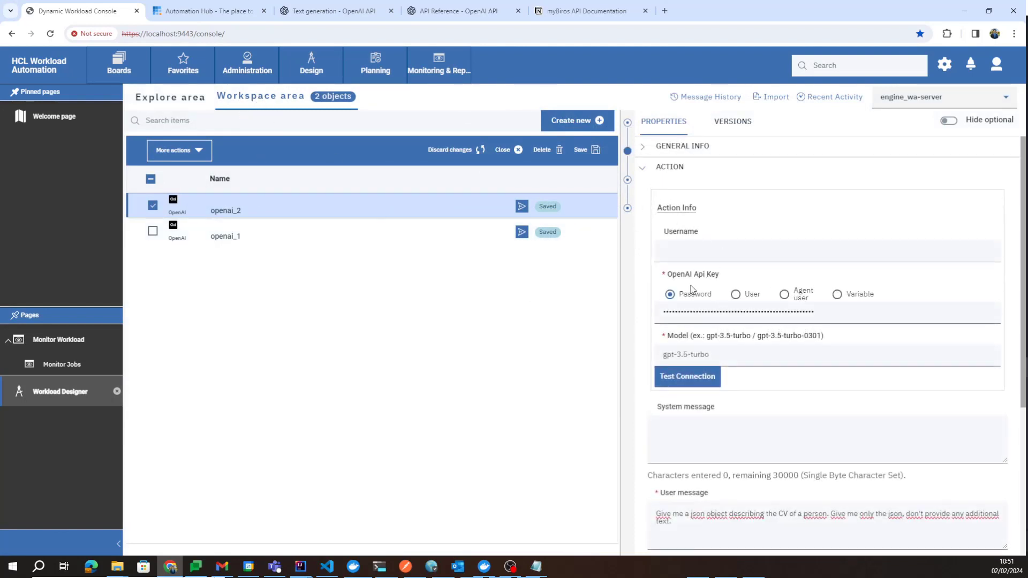
{"action": "left_click", "coordinate": [675, 171]}
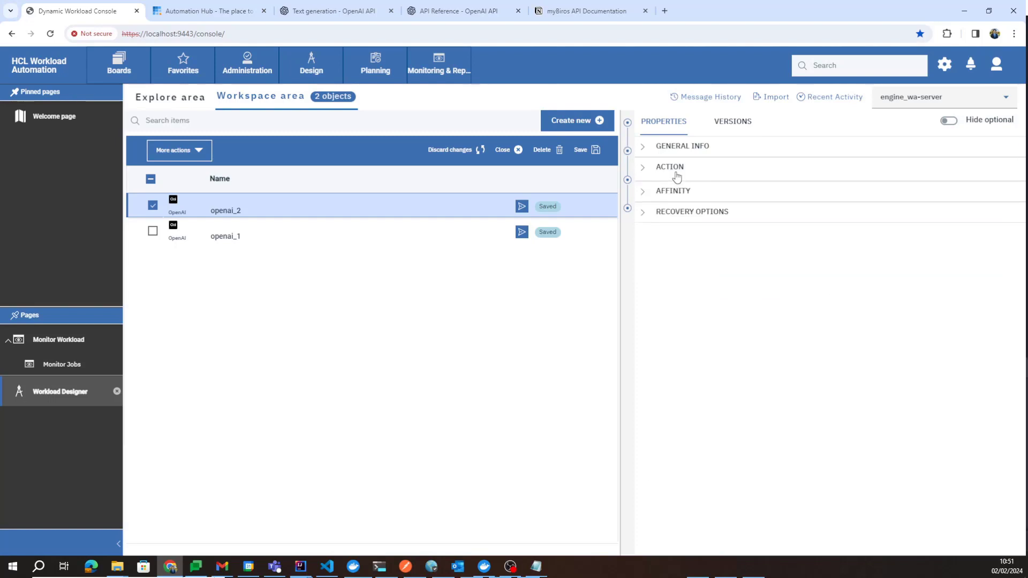
{"action": "left_click", "coordinate": [677, 176]}
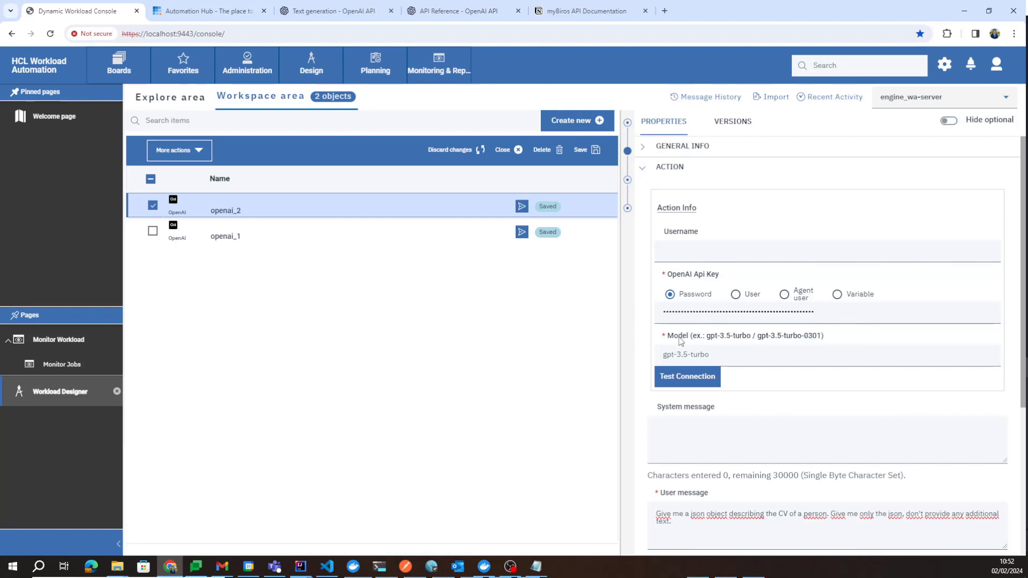
{"action": "scroll", "coordinate": [678, 341], "scroll_direction": "down", "scroll_amount": 1}
{"action": "left_click_drag", "start_coordinate": [706, 282], "coordinate": [752, 288]}
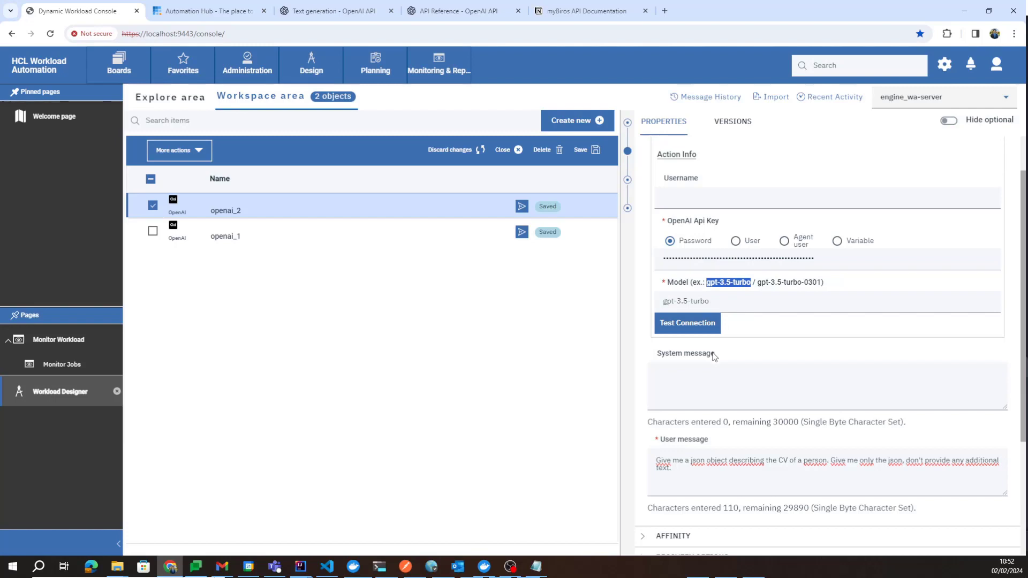
{"action": "scroll", "coordinate": [714, 342], "scroll_direction": "down", "scroll_amount": 1}
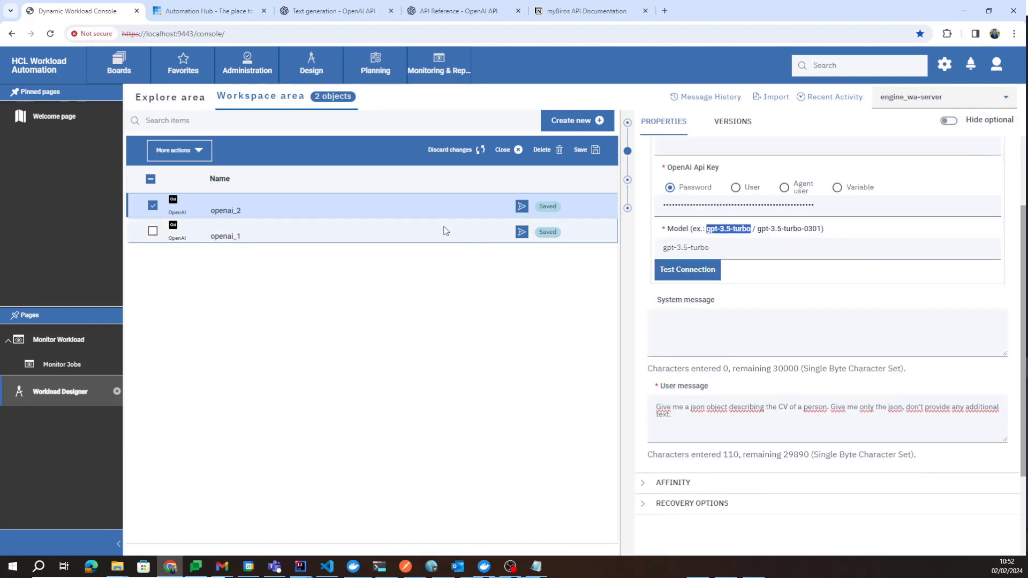
Select the openai_1 job, test its OpenAI connection and dismiss the result.
{"action": "left_click", "coordinate": [444, 231]}
{"action": "left_click", "coordinate": [714, 409]}
{"action": "key", "text": "ctrl+a"}
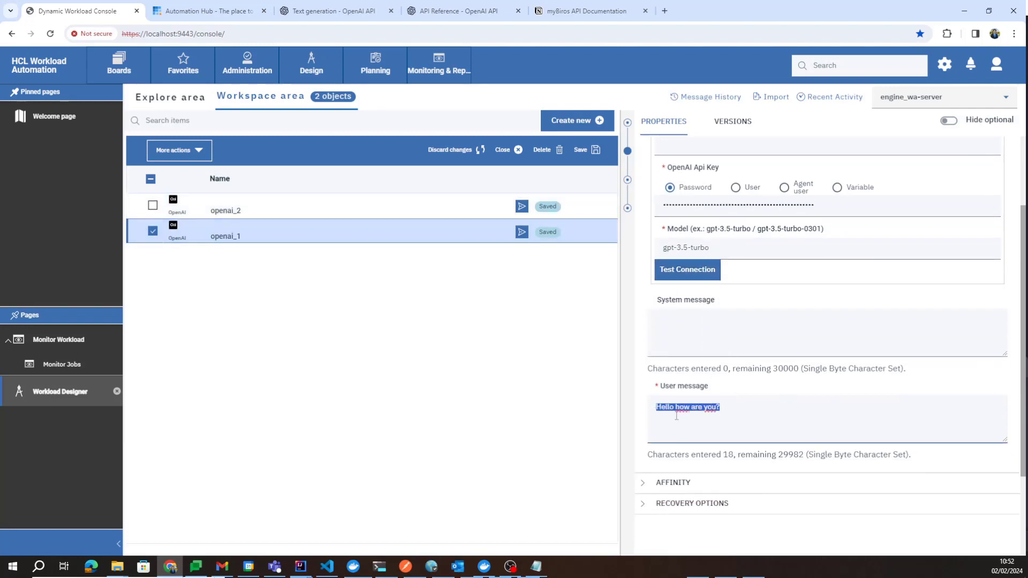
{"action": "left_click", "coordinate": [712, 281]}
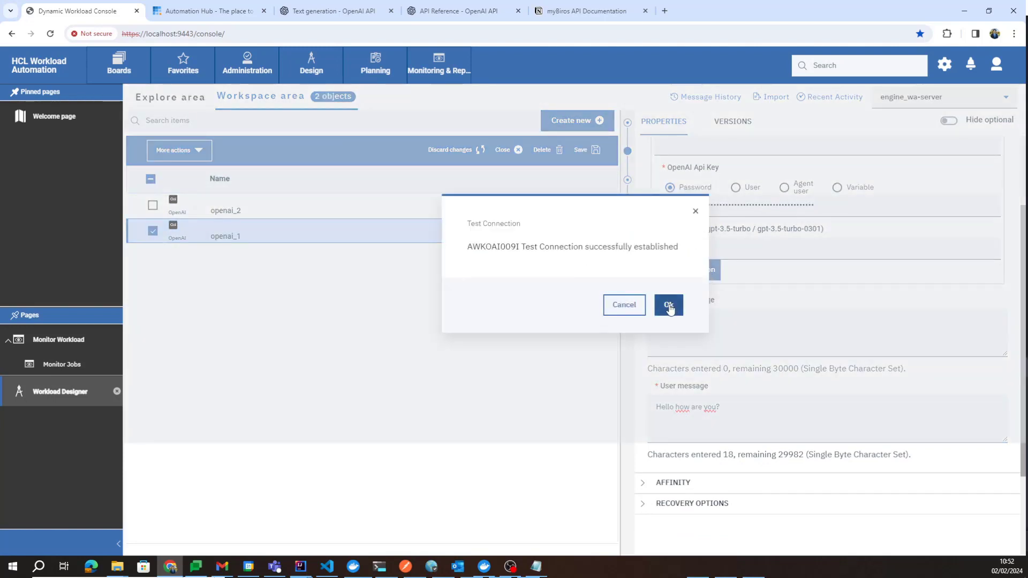
{"action": "left_click", "coordinate": [668, 306]}
Review the system message and user message fields of the openai_1 job.
{"action": "left_click_drag", "start_coordinate": [657, 302], "coordinate": [716, 303]}
{"action": "left_click", "coordinate": [716, 307]}
{"action": "left_click", "coordinate": [720, 306]}
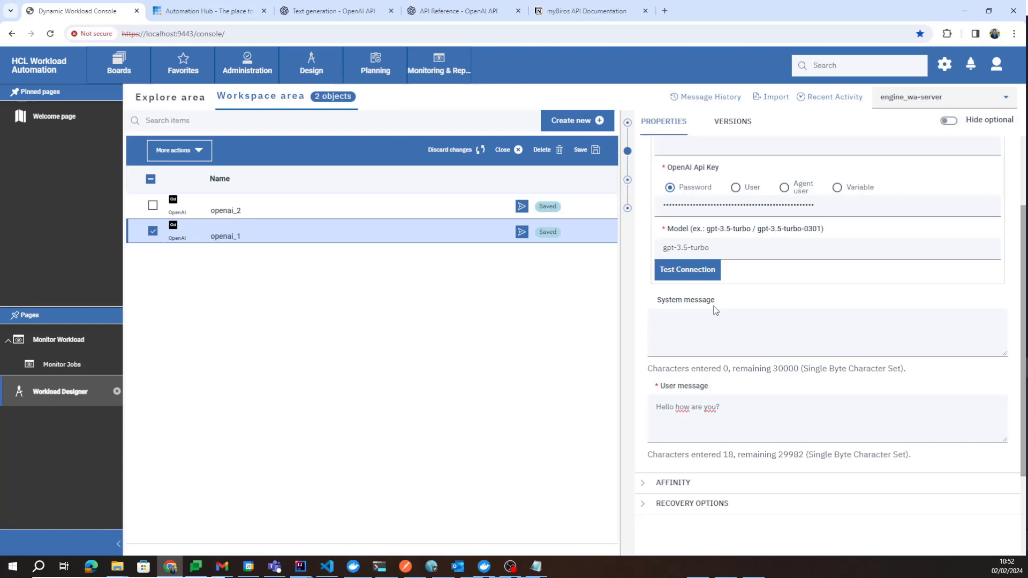
{"action": "left_click_drag", "start_coordinate": [655, 386], "coordinate": [714, 392]}
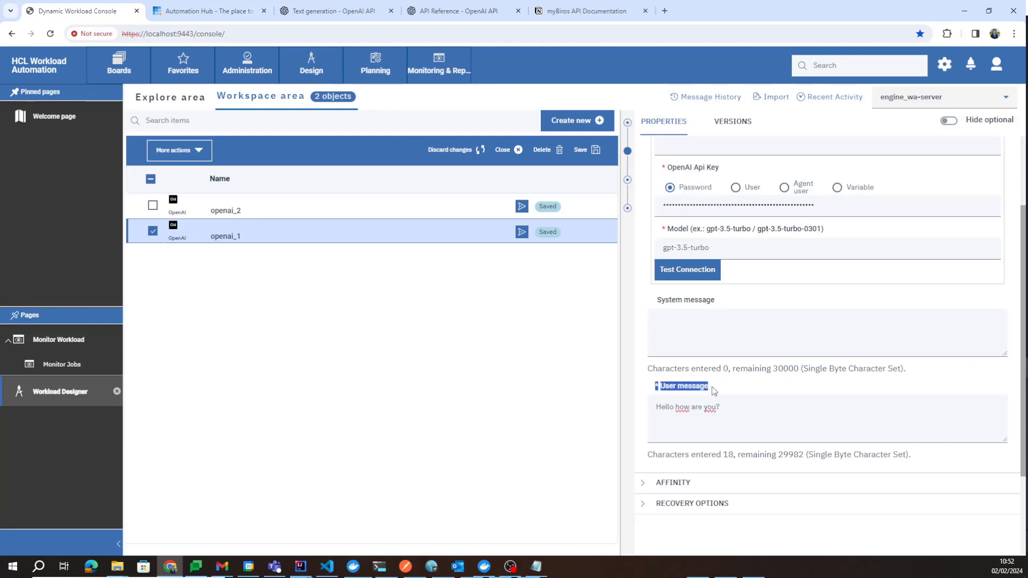
{"action": "left_click", "coordinate": [714, 392]}
{"action": "scroll", "coordinate": [712, 375], "scroll_direction": "down", "scroll_amount": 1}
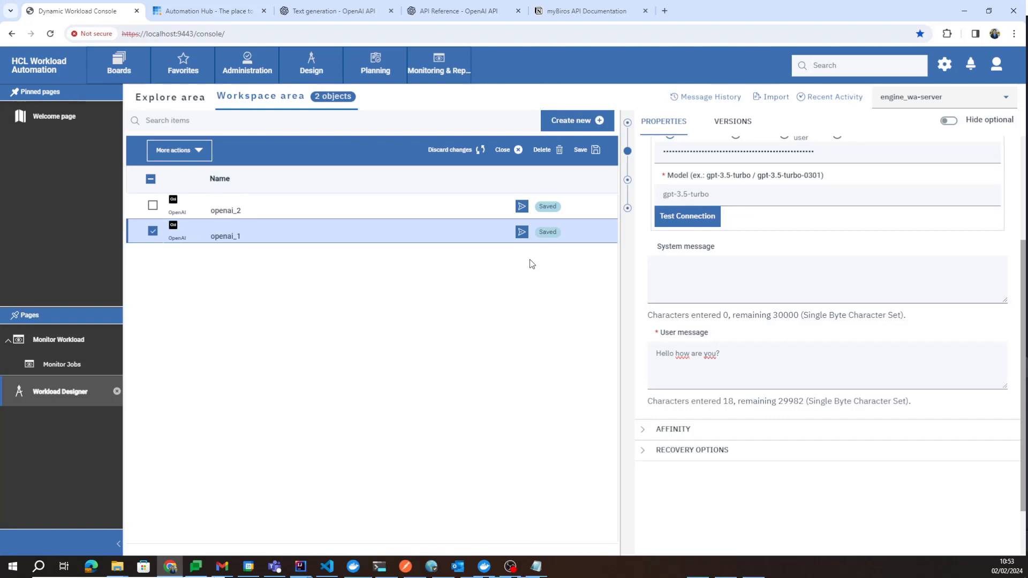
Submit openai_1 into the current plan with the alias openai_1_1, and refresh its status in Monitor Workload.
{"action": "left_click", "coordinate": [526, 234]}
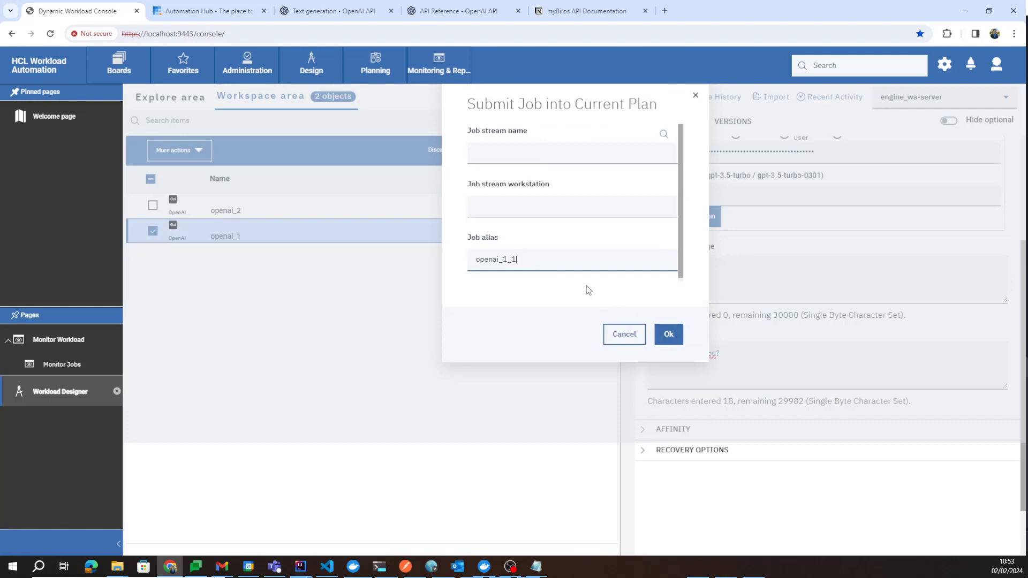
{"action": "left_click", "coordinate": [669, 335]}
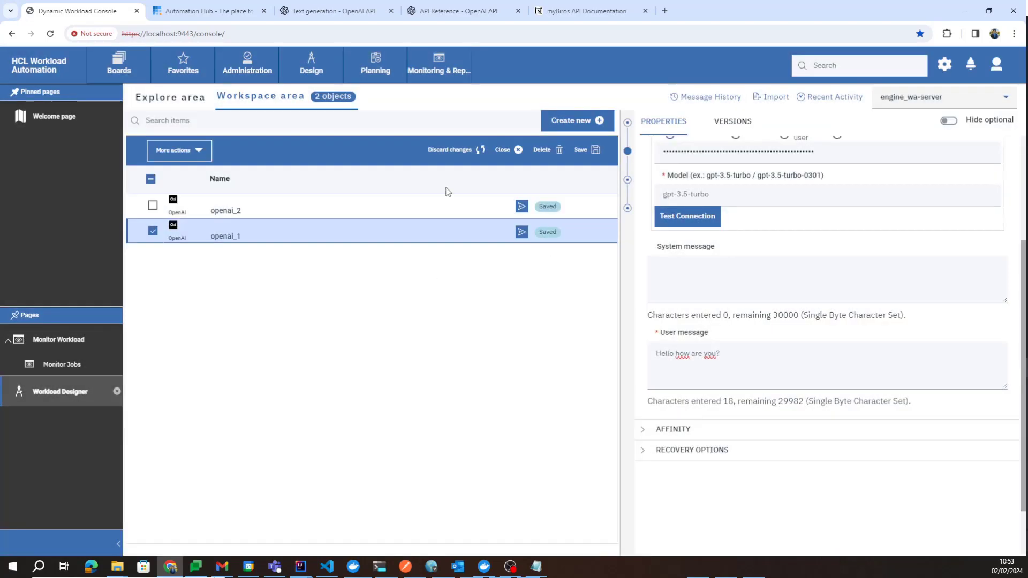
{"action": "left_click", "coordinate": [439, 64]}
{"action": "left_click", "coordinate": [429, 159]}
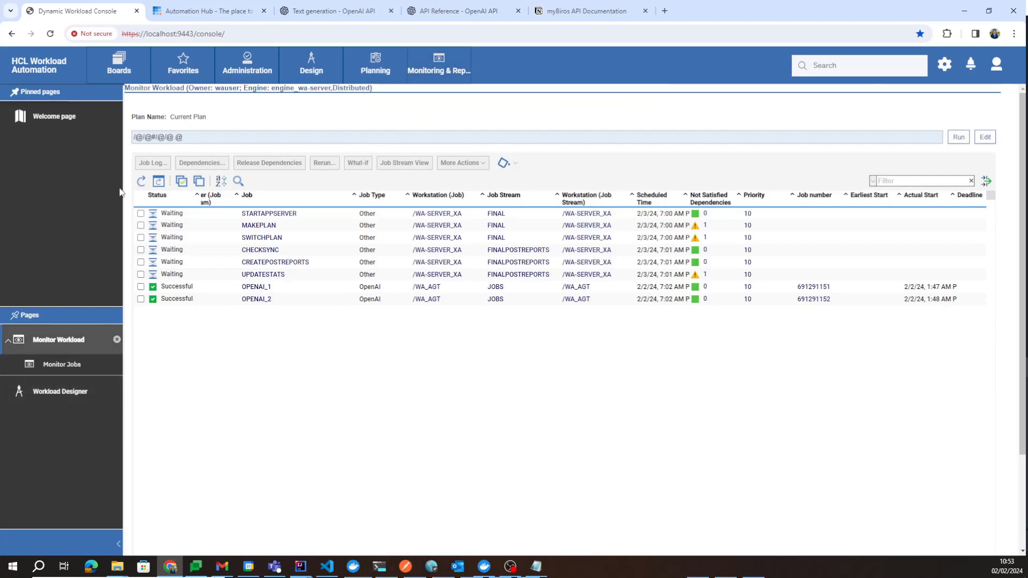
{"action": "left_click", "coordinate": [141, 181]}
{"action": "left_click", "coordinate": [141, 182]}
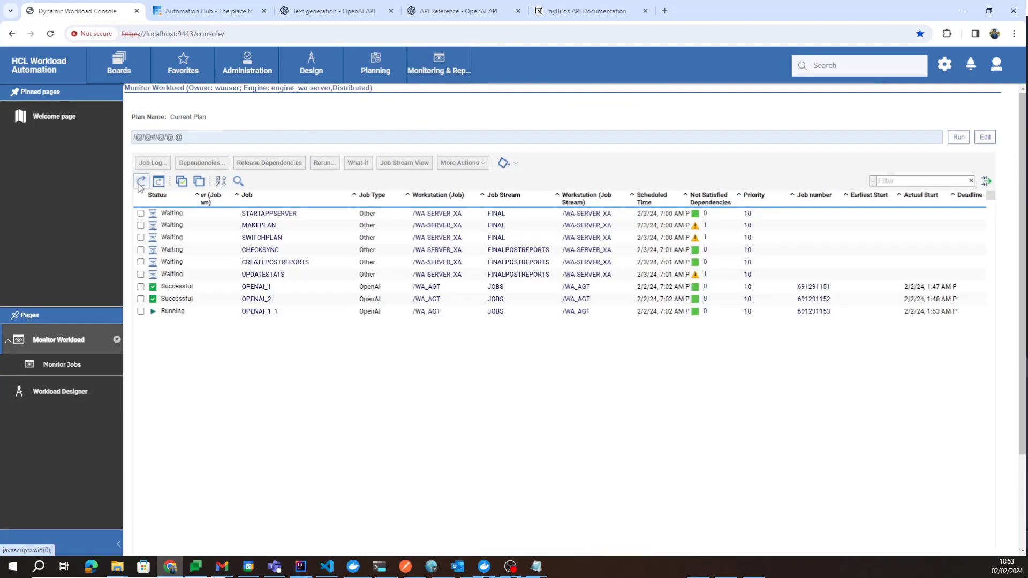
{"action": "left_click", "coordinate": [141, 181]}
View the job log of OPENAI_1_1, read the model's reply in its output, and close the log.
{"action": "left_click", "coordinate": [140, 312]}
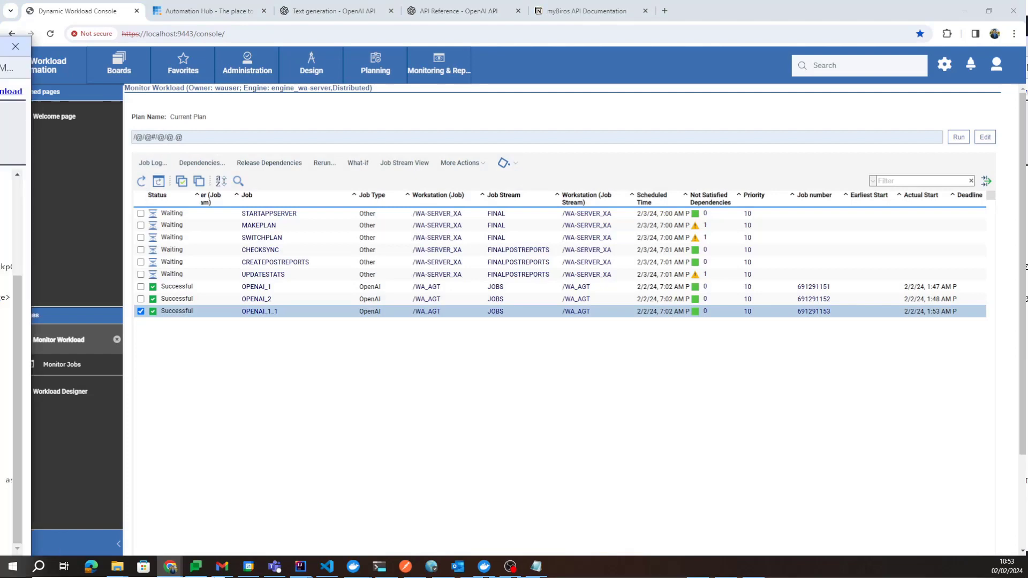
{"action": "left_click_drag", "start_coordinate": [1, 46], "coordinate": [214, 1]}
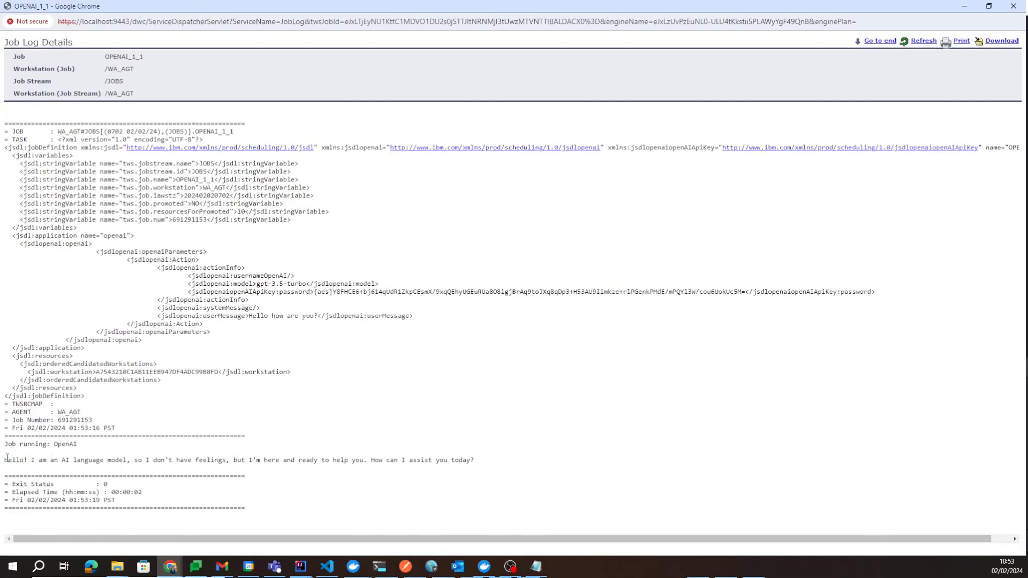
{"action": "left_click_drag", "start_coordinate": [6, 460], "coordinate": [484, 464]}
{"action": "left_click", "coordinate": [528, 436]}
{"action": "left_click", "coordinate": [1009, 12]}
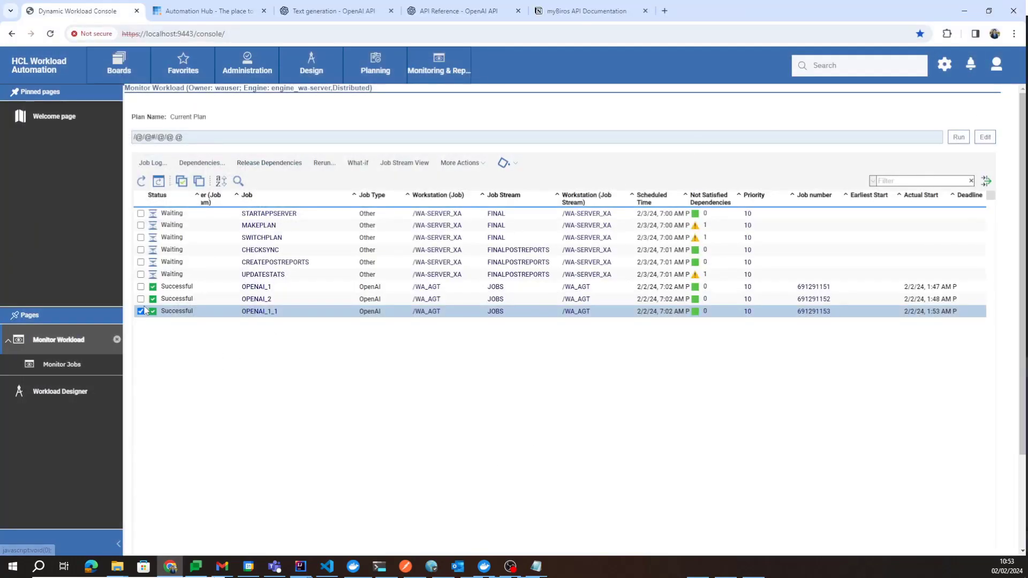
Open the properties of OPENAI_1_1 and examine the message and response entries under its extra information.
{"action": "left_click", "coordinate": [249, 355]}
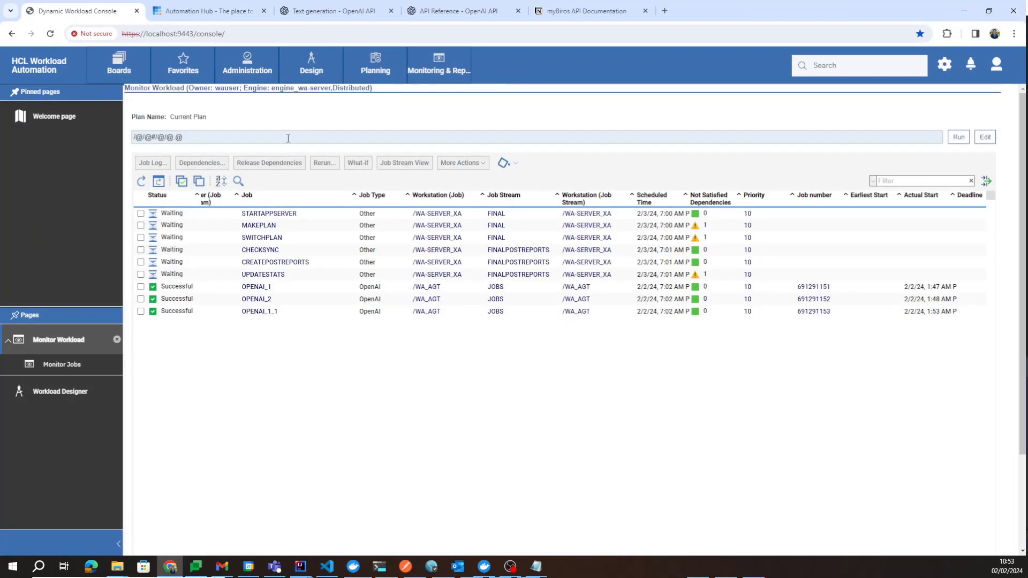
{"action": "left_click", "coordinate": [261, 312]}
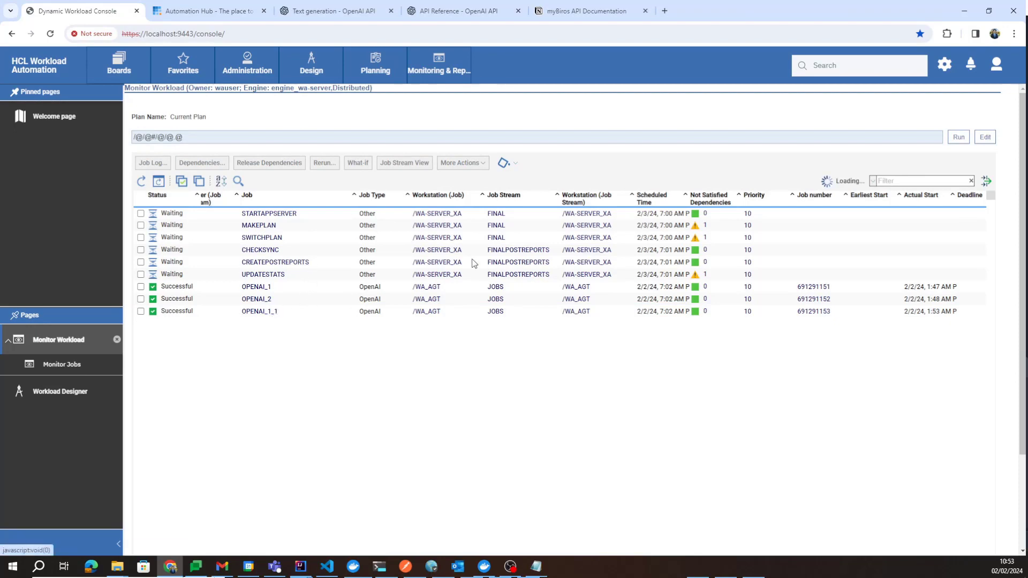
{"action": "left_click", "coordinate": [666, 146]}
{"action": "scroll", "coordinate": [321, 232], "scroll_direction": "down", "scroll_amount": 3}
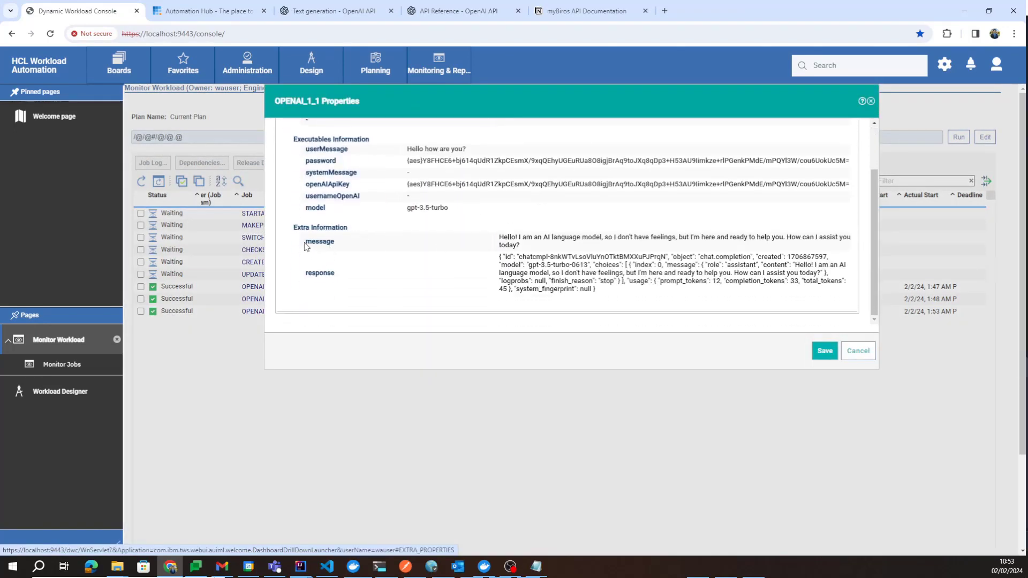
{"action": "left_click_drag", "start_coordinate": [305, 242], "coordinate": [330, 242]}
{"action": "left_click_drag", "start_coordinate": [310, 276], "coordinate": [335, 279]}
{"action": "left_click_drag", "start_coordinate": [499, 258], "coordinate": [608, 292]}
{"action": "left_click", "coordinate": [608, 292]}
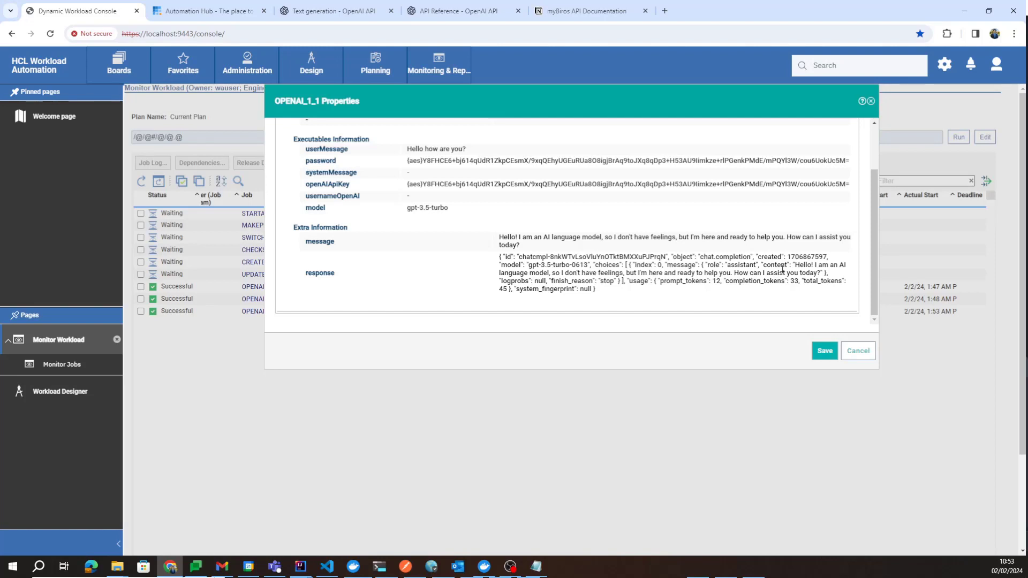
Compare the content text inside the response JSON with the separate message entry, and close the job properties.
{"action": "left_click_drag", "start_coordinate": [794, 266], "coordinate": [734, 274]}
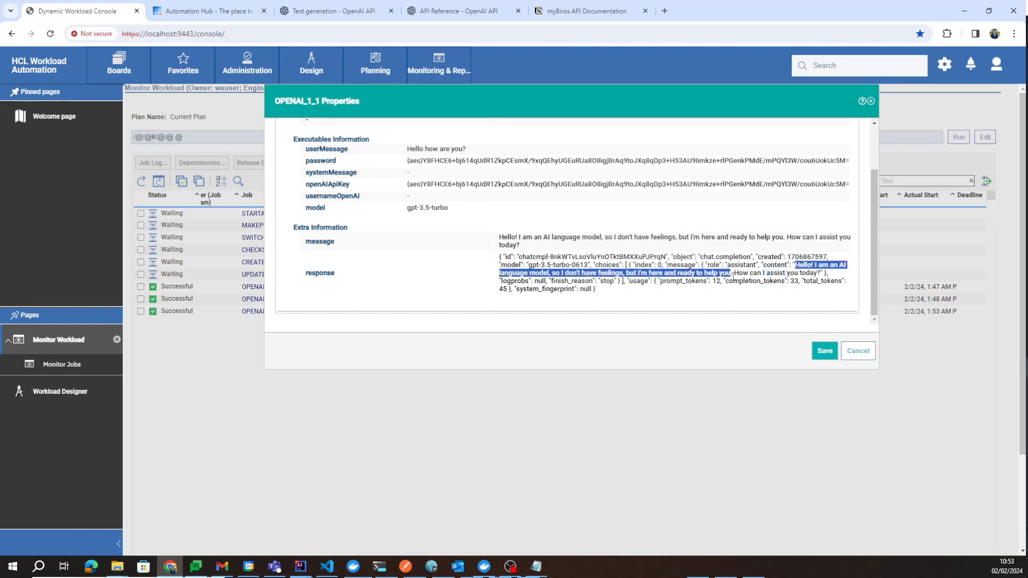
{"action": "left_click_drag", "start_coordinate": [305, 243], "coordinate": [337, 247]}
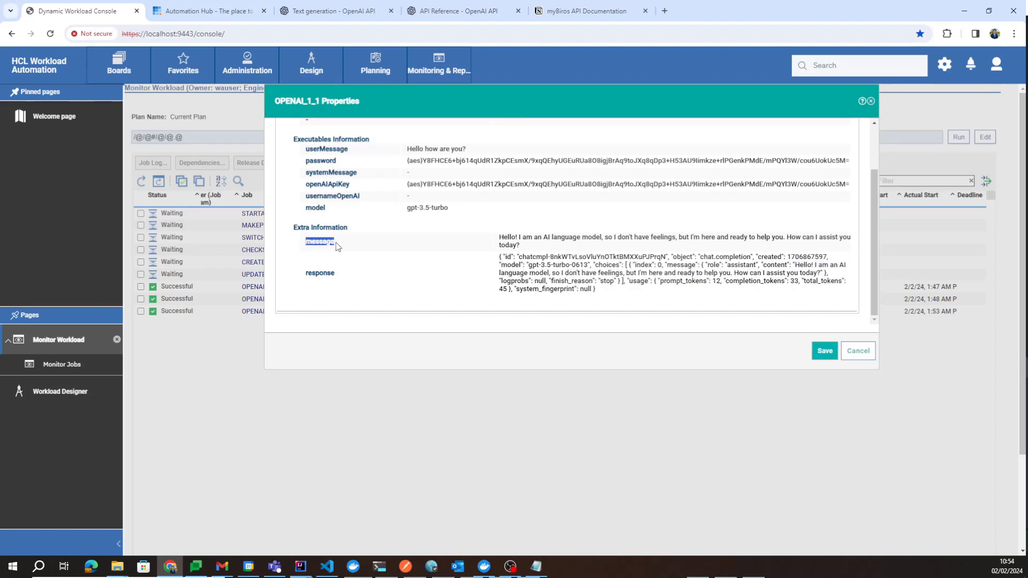
{"action": "left_click", "coordinate": [521, 253]}
{"action": "left_click_drag", "start_coordinate": [520, 246], "coordinate": [500, 238]}
{"action": "left_click", "coordinate": [524, 246]}
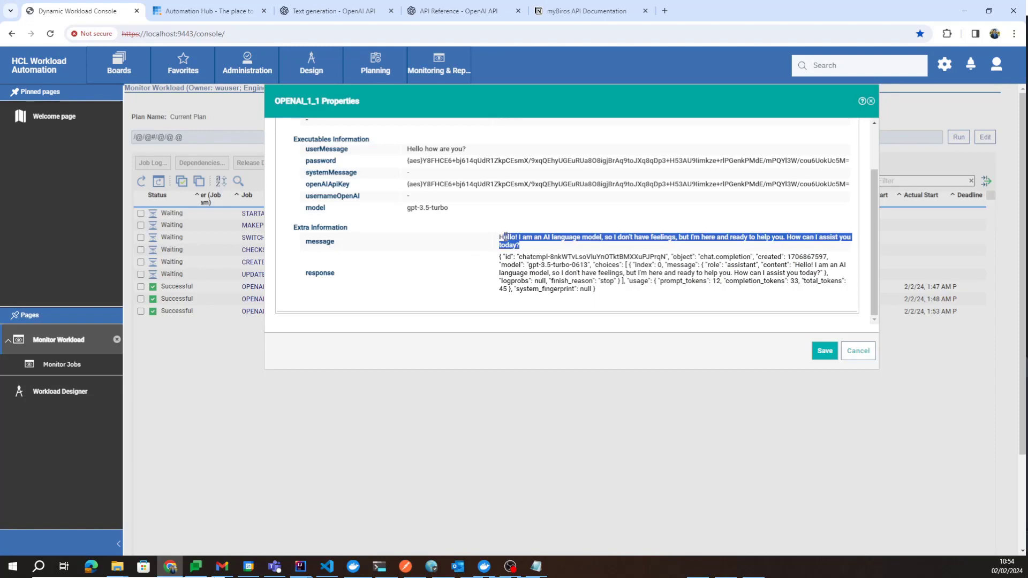
{"action": "left_click", "coordinate": [871, 101]}
Return to the Workload Designer and review the user message prompt of the openai_2 job.
{"action": "left_click", "coordinate": [311, 64]}
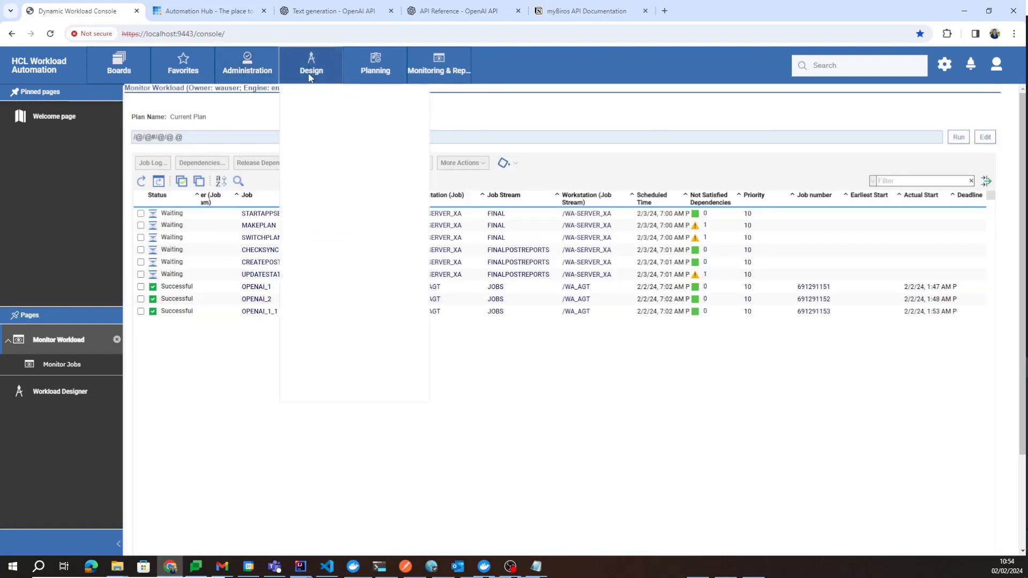
{"action": "left_click", "coordinate": [305, 117]}
{"action": "left_click", "coordinate": [311, 201]}
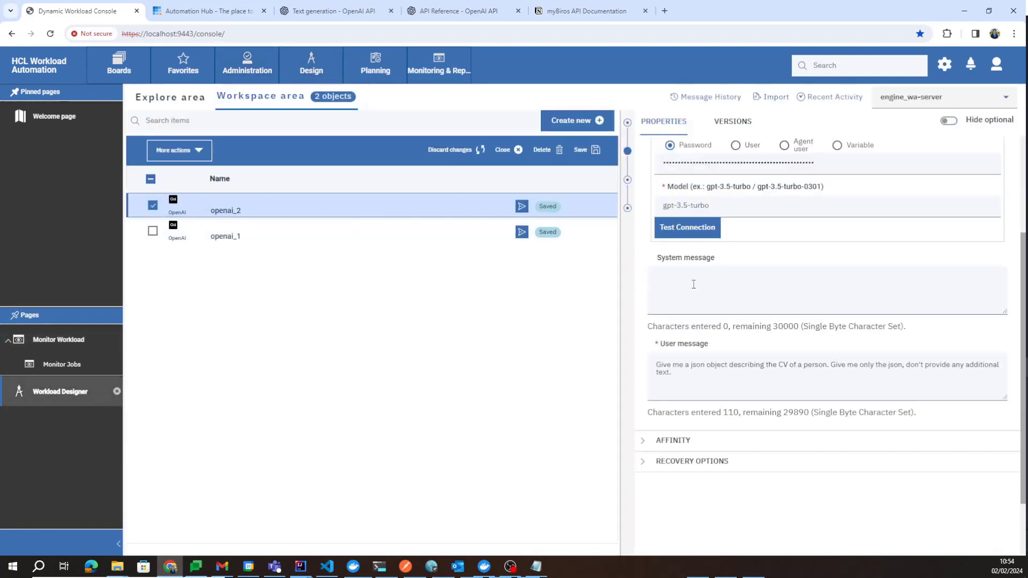
{"action": "scroll", "coordinate": [712, 354], "scroll_direction": "down", "scroll_amount": 1}
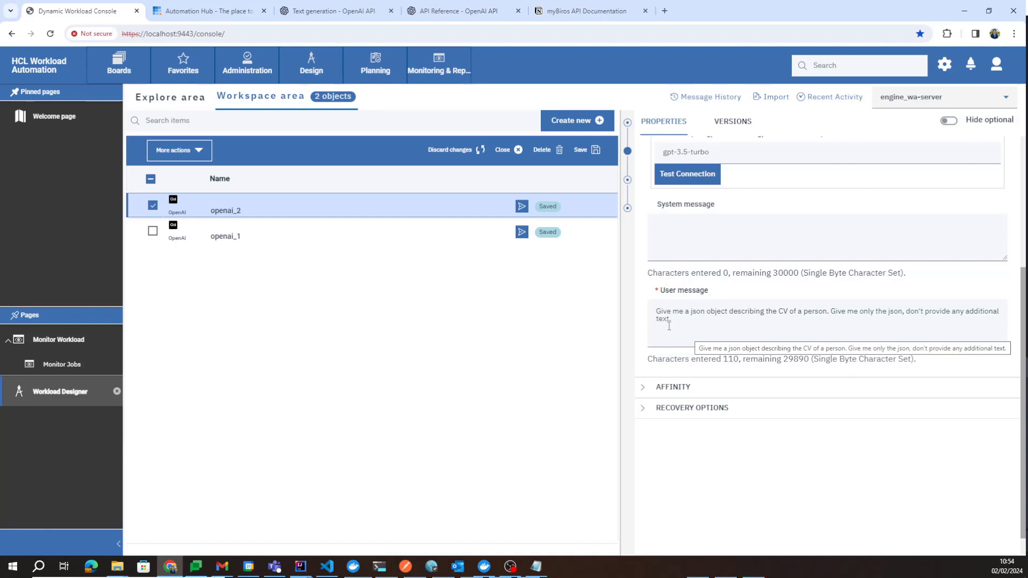
{"action": "left_click", "coordinate": [668, 326]}
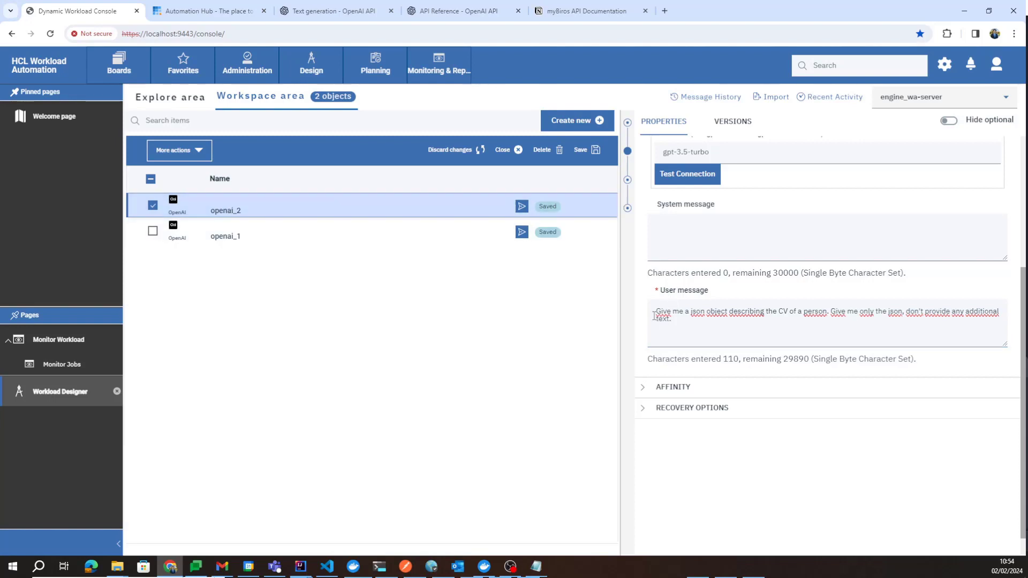
{"action": "left_click_drag", "start_coordinate": [654, 316], "coordinate": [711, 319]}
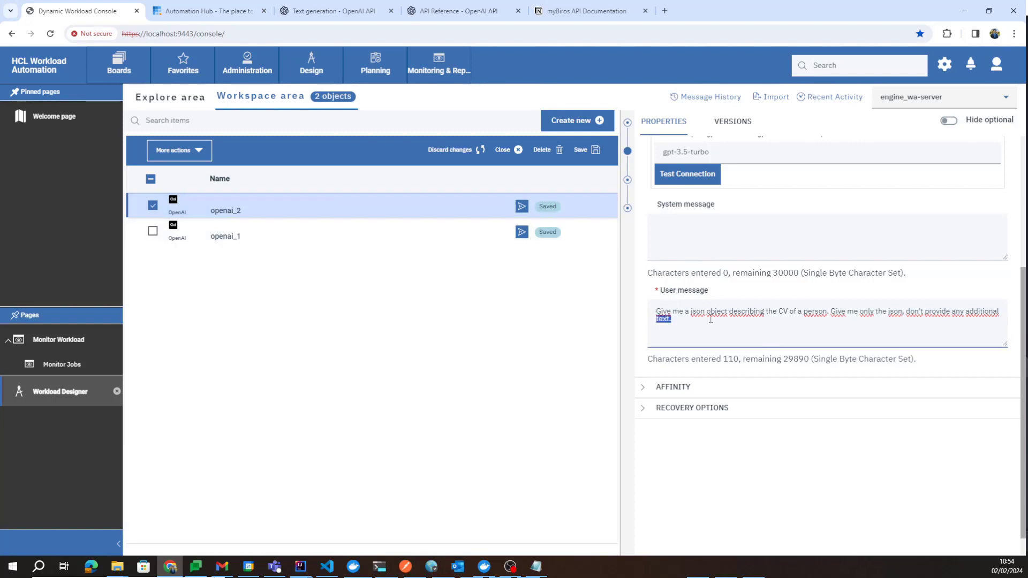
{"action": "left_click", "coordinate": [834, 316]}
{"action": "left_click_drag", "start_coordinate": [832, 312], "coordinate": [903, 316]}
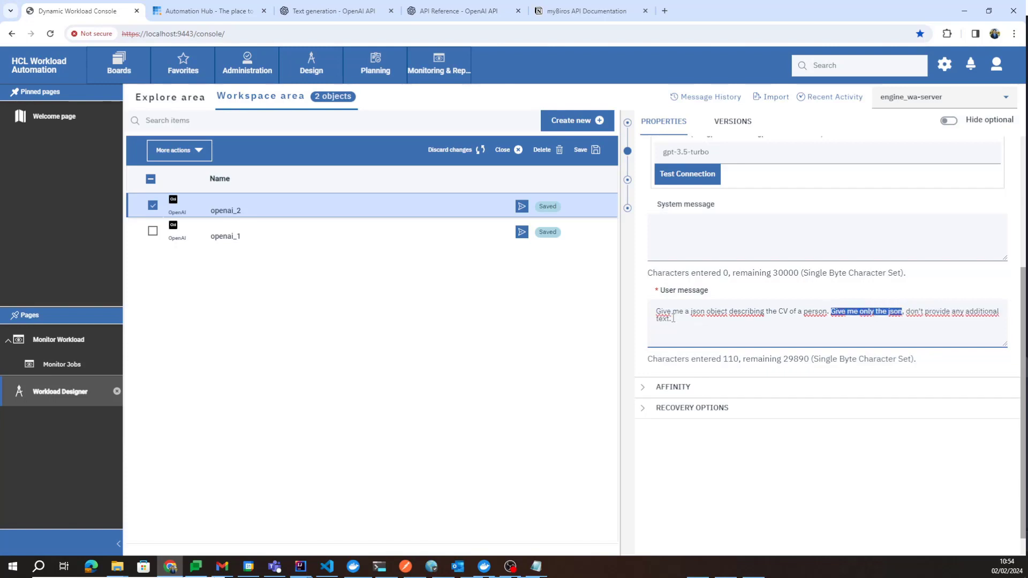
{"action": "left_click", "coordinate": [689, 320]}
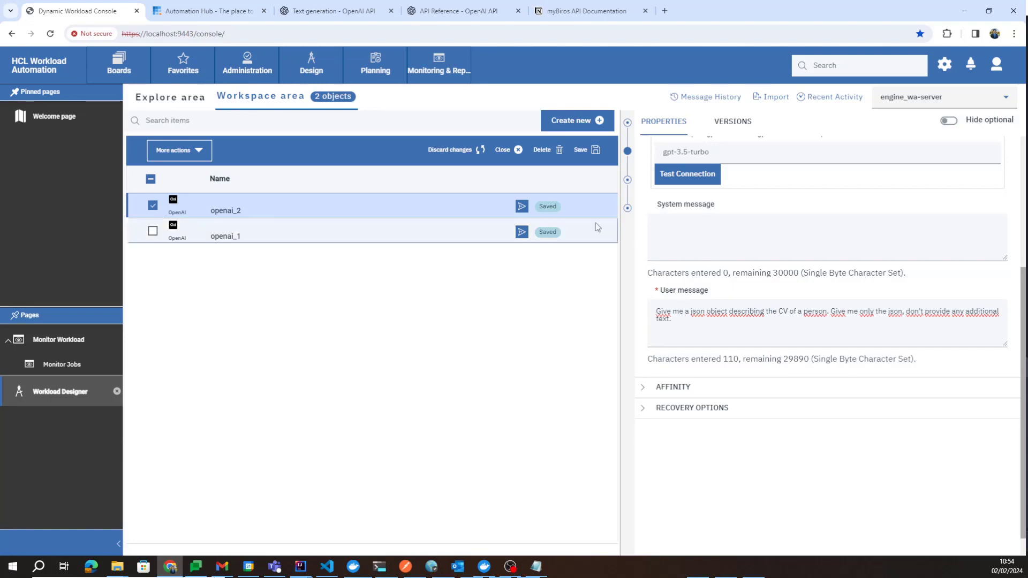
Submit the openai_2 job into the current plan with the alias openai_2_2.
{"action": "left_click", "coordinate": [521, 209]}
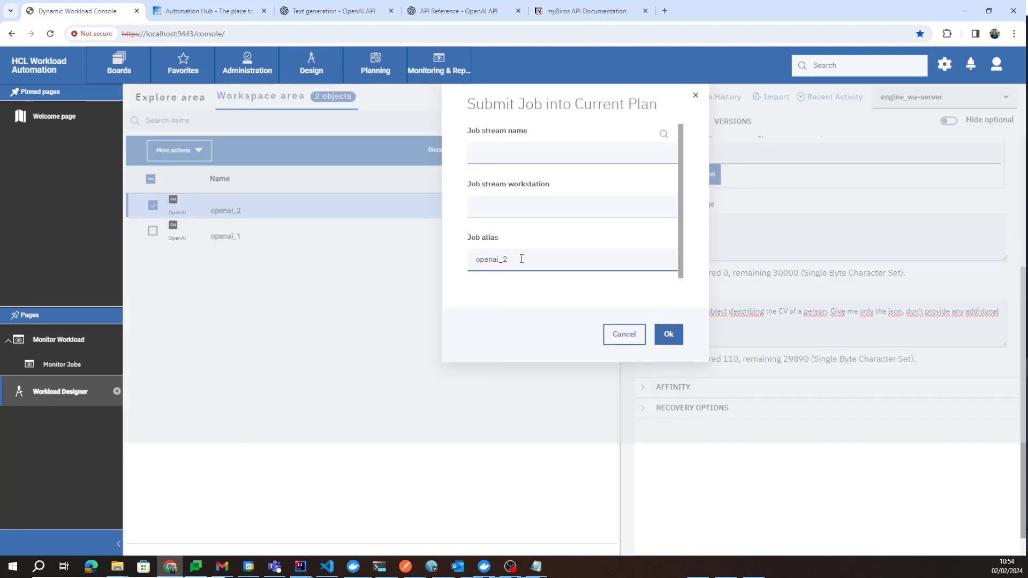
{"action": "type", "text": "_2"}
{"action": "left_click", "coordinate": [669, 334]}
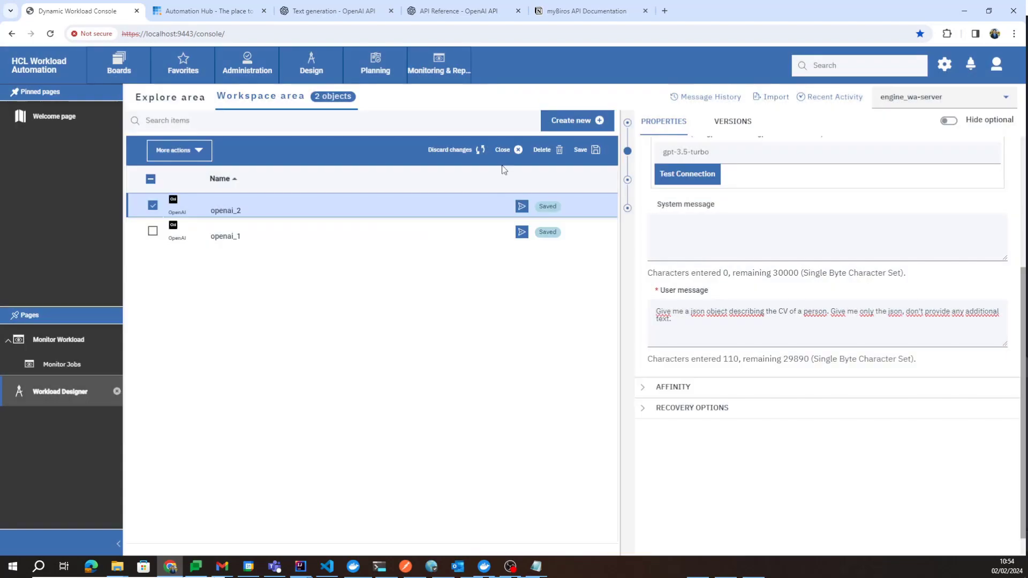
Return to the Monitor Workload job list and keep refreshing it until OPENAI_2_2 has finished running.
{"action": "left_click", "coordinate": [439, 64]}
{"action": "left_click", "coordinate": [523, 156]}
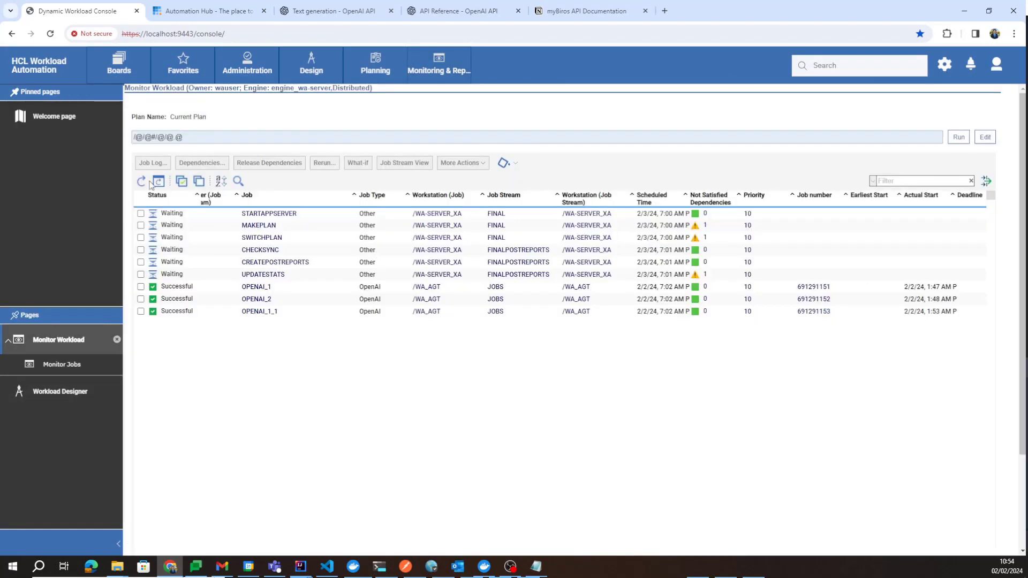
{"action": "left_click", "coordinate": [137, 187]}
{"action": "left_click", "coordinate": [138, 187]}
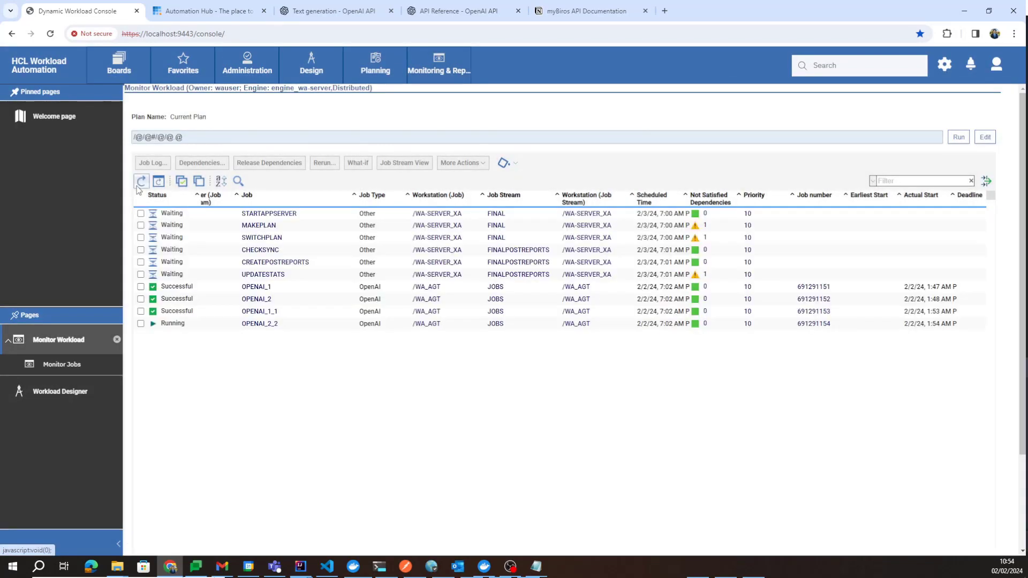
{"action": "left_click", "coordinate": [137, 186]}
{"action": "left_click", "coordinate": [138, 186]}
{"action": "left_click", "coordinate": [138, 186]}
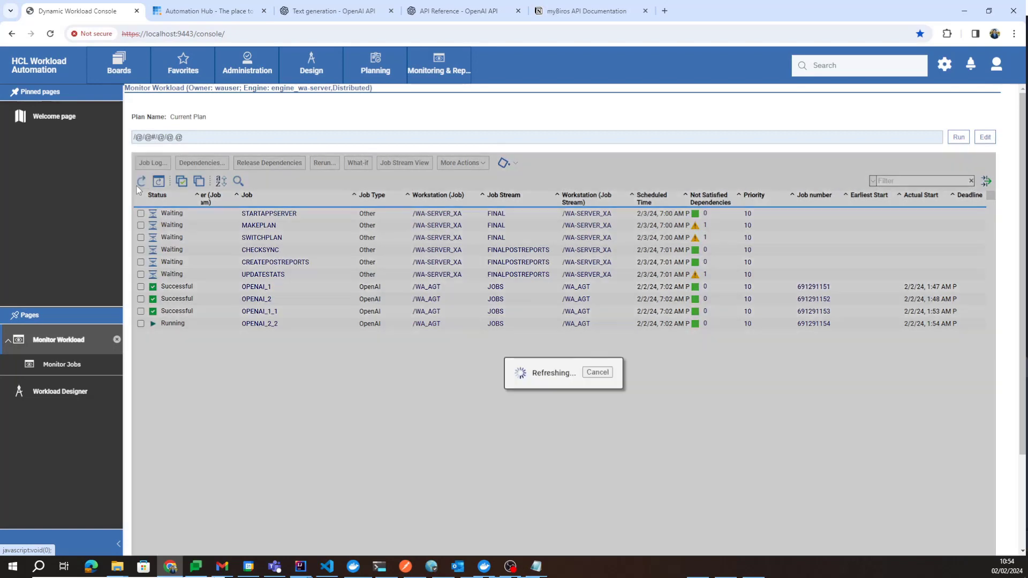
{"action": "left_click", "coordinate": [141, 182]}
{"action": "left_click", "coordinate": [141, 182]}
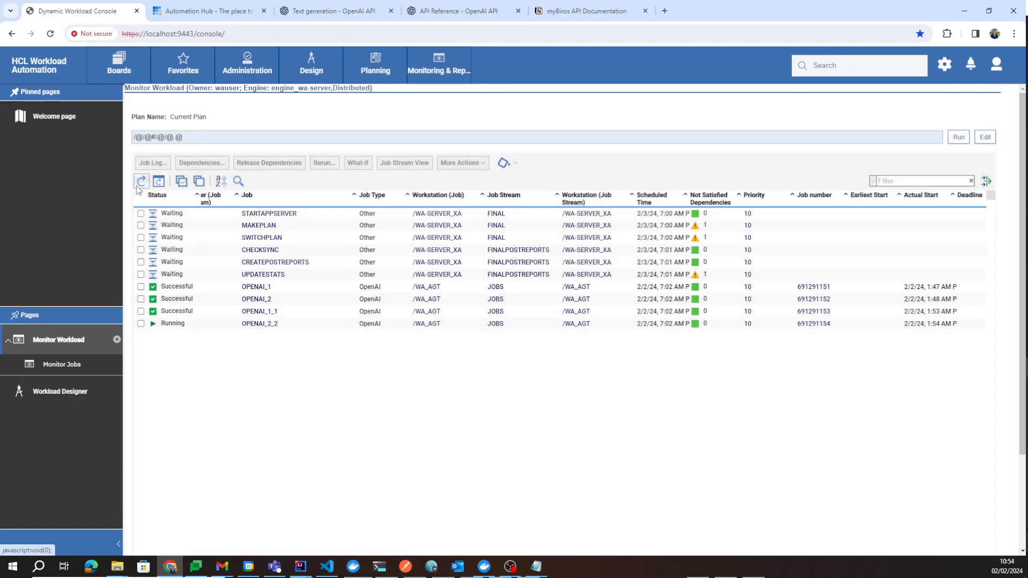
{"action": "left_click", "coordinate": [140, 182]}
{"action": "left_click", "coordinate": [137, 185]}
{"action": "left_click", "coordinate": [138, 185]}
{"action": "left_click", "coordinate": [139, 185]}
{"action": "left_click", "coordinate": [139, 184]}
{"action": "left_click", "coordinate": [138, 186]}
{"action": "left_click", "coordinate": [137, 186]}
Open the job log of OPENAI_2_2 and look through the full JSON object generated by the job.
{"action": "left_click", "coordinate": [141, 324]}
{"action": "left_click", "coordinate": [152, 163]}
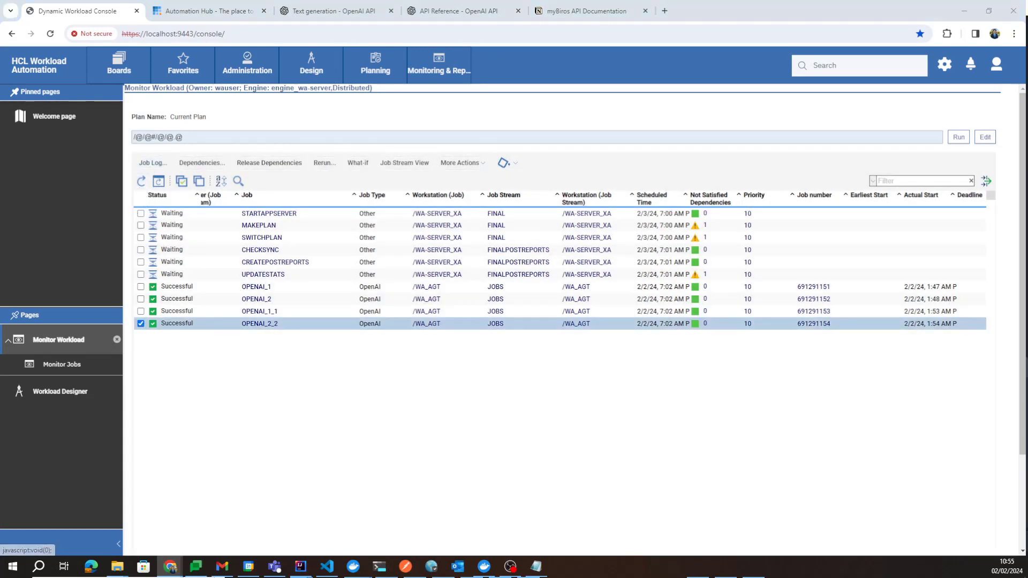
{"action": "scroll", "coordinate": [204, 277], "scroll_direction": "up", "scroll_amount": 3}
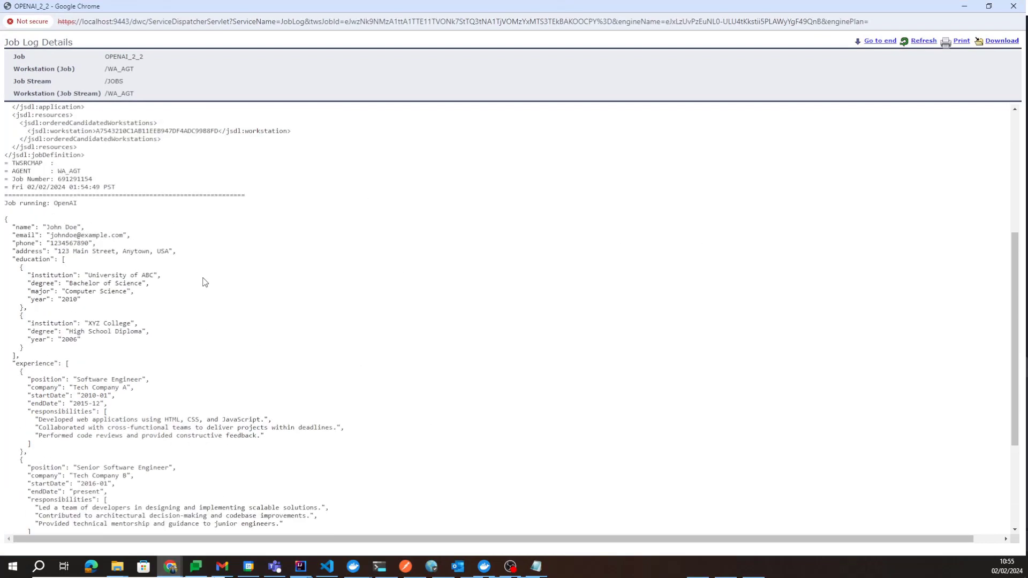
{"action": "scroll", "coordinate": [48, 201], "scroll_direction": "down", "scroll_amount": 1}
{"action": "scroll", "coordinate": [35, 178], "scroll_direction": "down", "scroll_amount": 2}
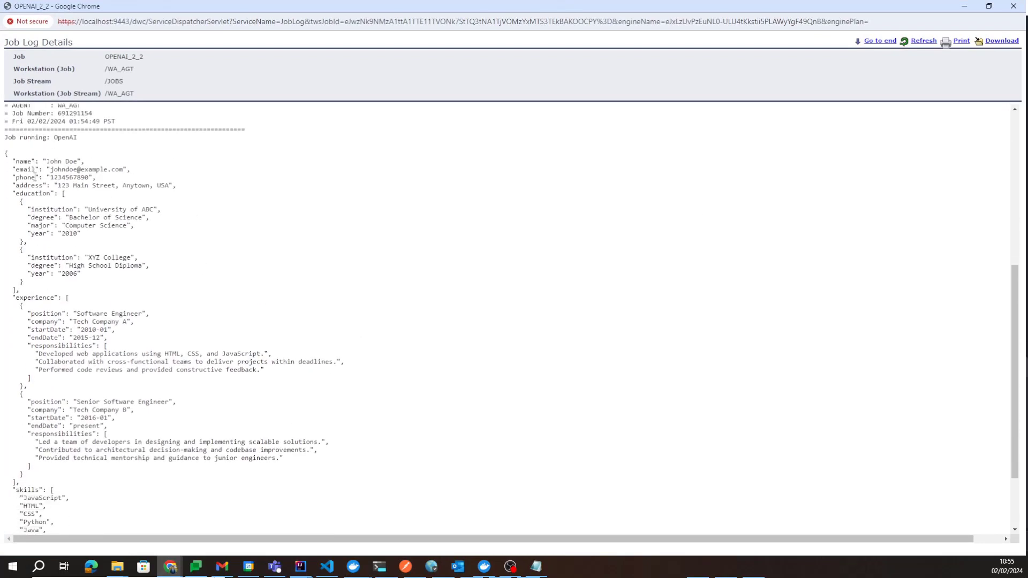
{"action": "scroll", "coordinate": [6, 167], "scroll_direction": "up", "scroll_amount": 2}
{"action": "left_click_drag", "start_coordinate": [6, 167], "coordinate": [40, 227]}
{"action": "scroll", "coordinate": [40, 272], "scroll_direction": "down", "scroll_amount": 2}
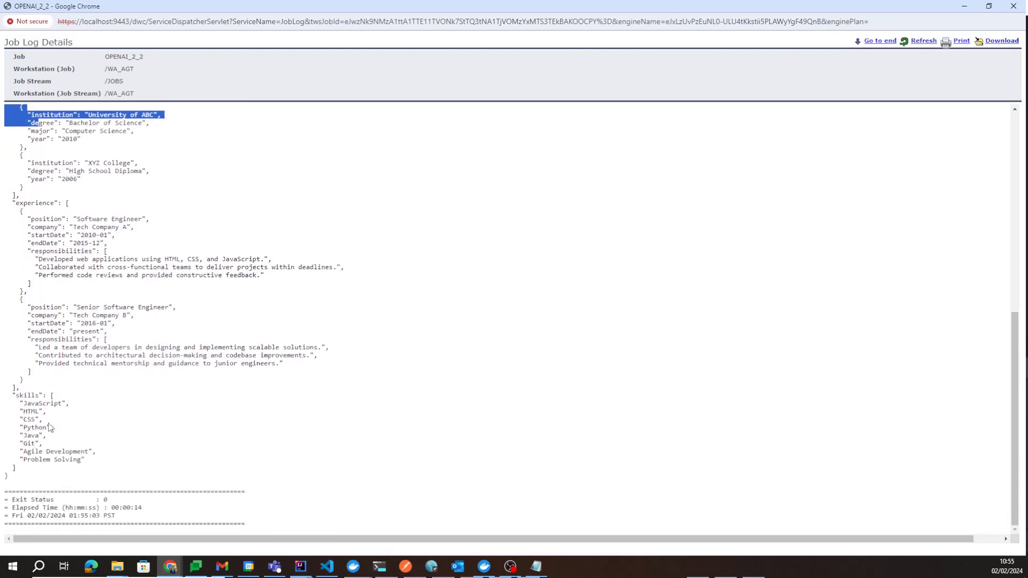
{"action": "left_click", "coordinate": [18, 484]}
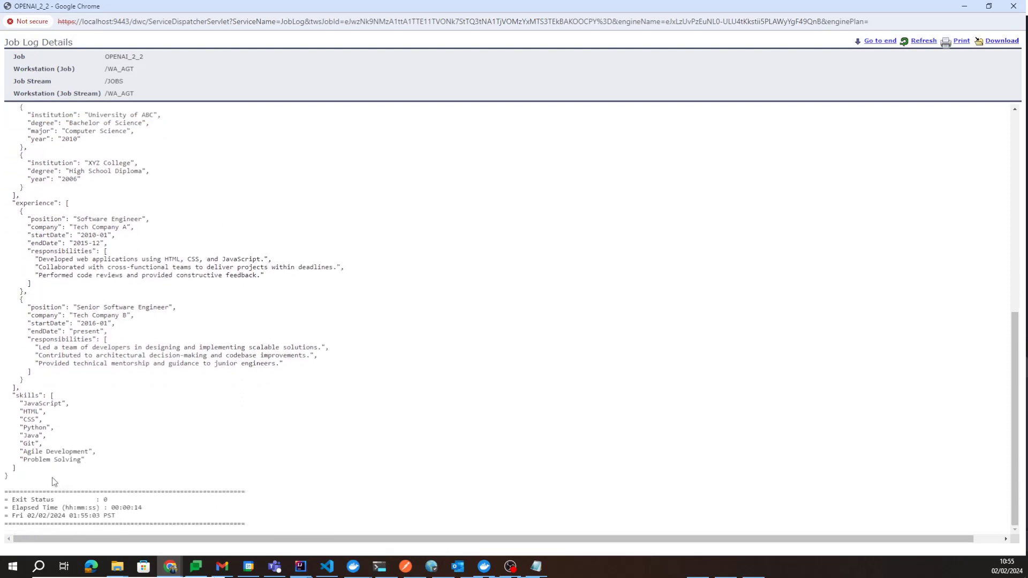
{"action": "scroll", "coordinate": [53, 476], "scroll_direction": "up", "scroll_amount": 4}
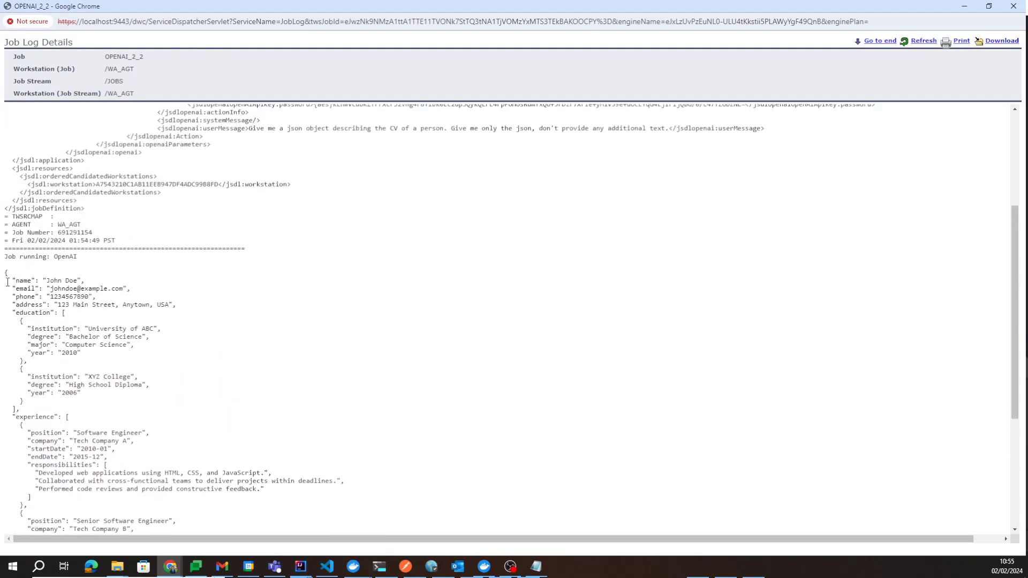
Examine the contact details and the education section of the generated CV in the job log.
{"action": "left_click_drag", "start_coordinate": [7, 283], "coordinate": [129, 288]}
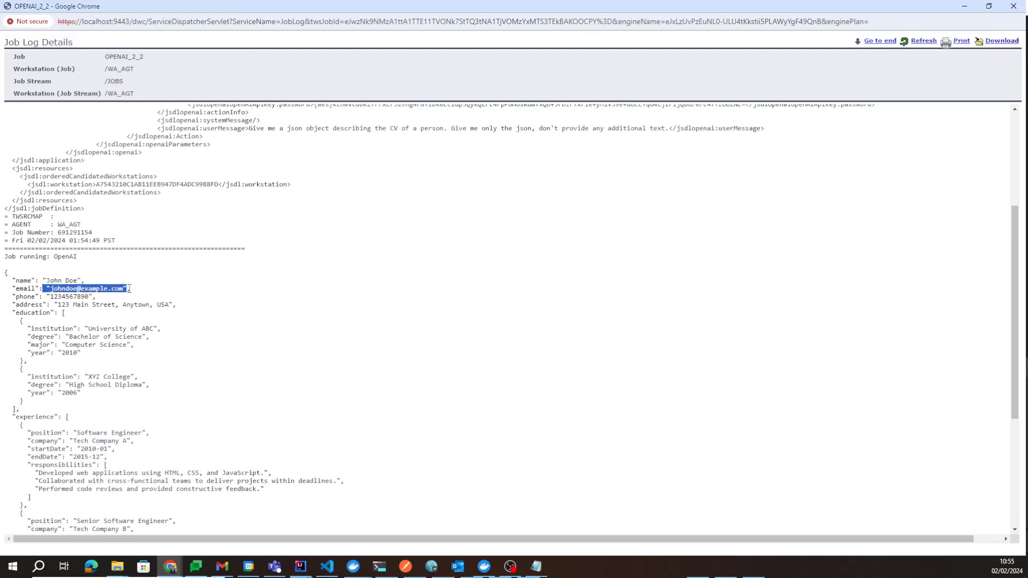
{"action": "scroll", "coordinate": [54, 313], "scroll_direction": "down", "scroll_amount": 1}
{"action": "mouse_move", "coordinate": [12, 258]}
{"action": "left_mouse_down"}
{"action": "mouse_move", "coordinate": [35, 259]}
{"action": "mouse_move", "coordinate": [24, 266]}
{"action": "left_mouse_up"}
{"action": "scroll", "coordinate": [33, 331], "scroll_direction": "down", "scroll_amount": 1}
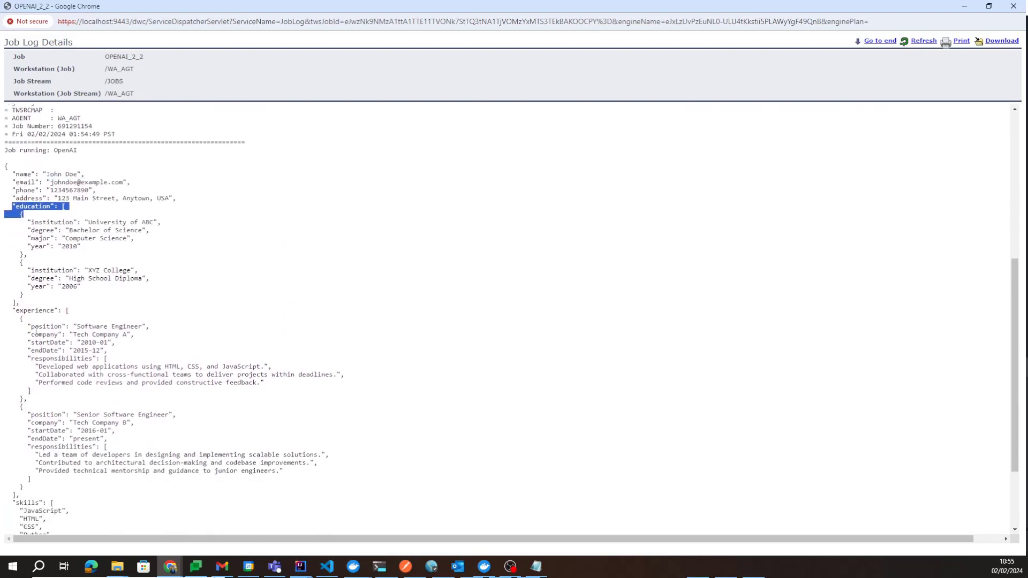
Review the experience positions and the skills list of the generated CV, and close the job log.
{"action": "left_click_drag", "start_coordinate": [12, 311], "coordinate": [24, 319]}
{"action": "scroll", "coordinate": [71, 256], "scroll_direction": "down", "scroll_amount": 2}
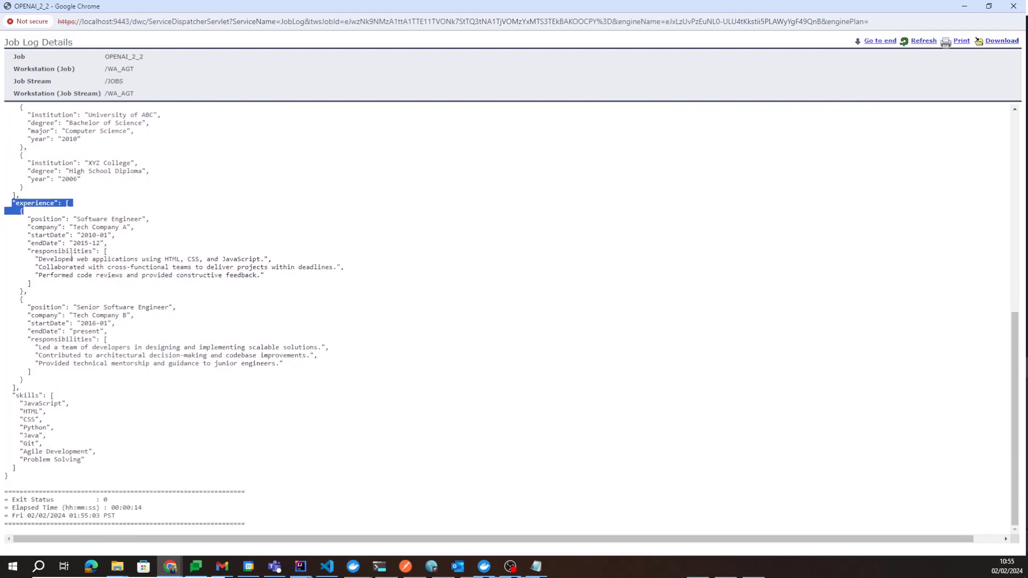
{"action": "left_click_drag", "start_coordinate": [79, 206], "coordinate": [58, 204]}
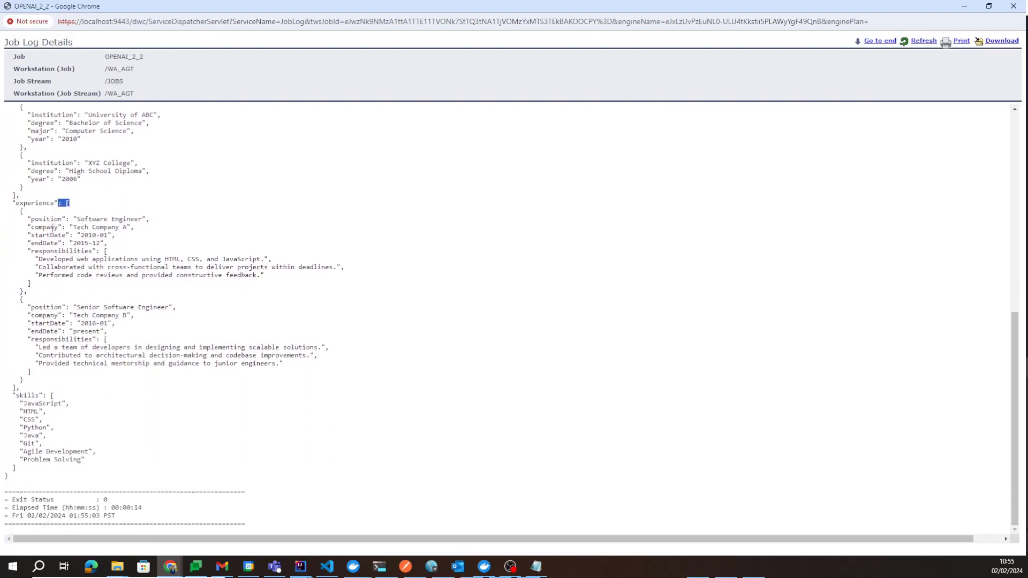
{"action": "left_click_drag", "start_coordinate": [76, 222], "coordinate": [135, 228]}
{"action": "left_click_drag", "start_coordinate": [83, 302], "coordinate": [170, 313]}
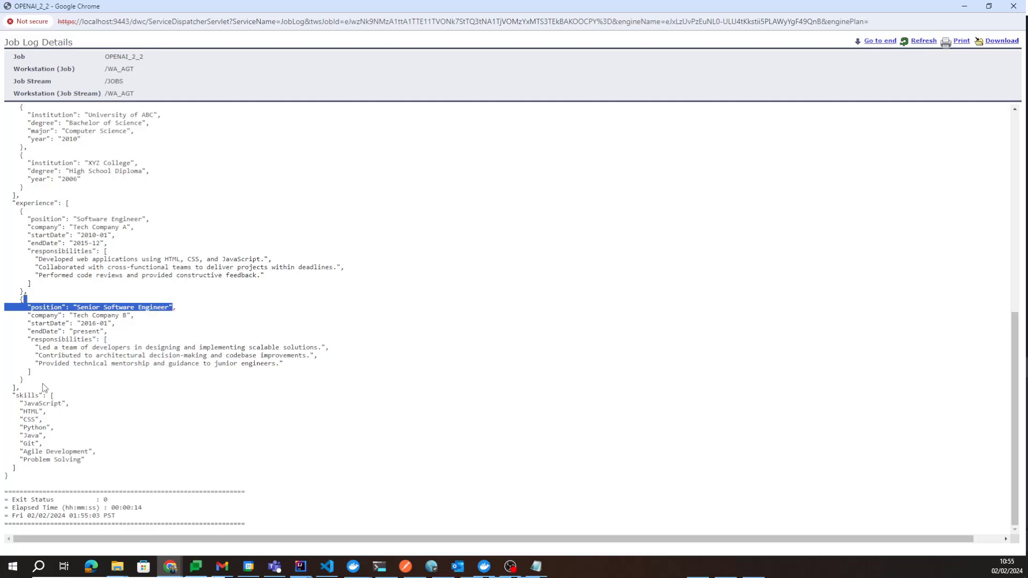
{"action": "left_click_drag", "start_coordinate": [21, 404], "coordinate": [97, 470]}
{"action": "left_click", "coordinate": [56, 474]}
{"action": "scroll", "coordinate": [687, 327], "scroll_direction": "up", "scroll_amount": 4}
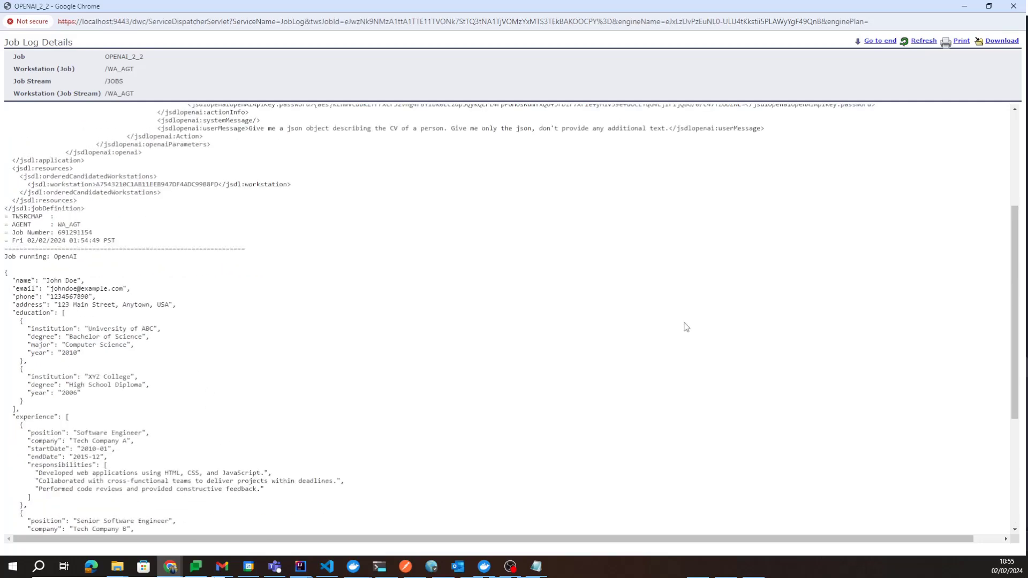
{"action": "scroll", "coordinate": [686, 327], "scroll_direction": "up", "scroll_amount": 3}
{"action": "left_click", "coordinate": [1013, 6]}
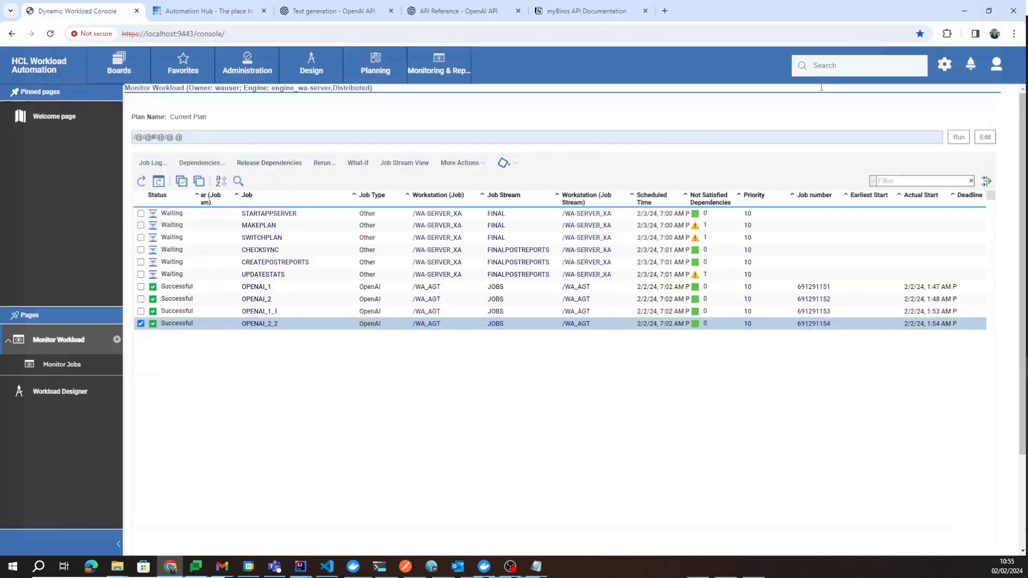
Open the properties of OPENAI_2_2 and examine the content text inside the response JSON under its extra information.
{"action": "left_click", "coordinate": [257, 328]}
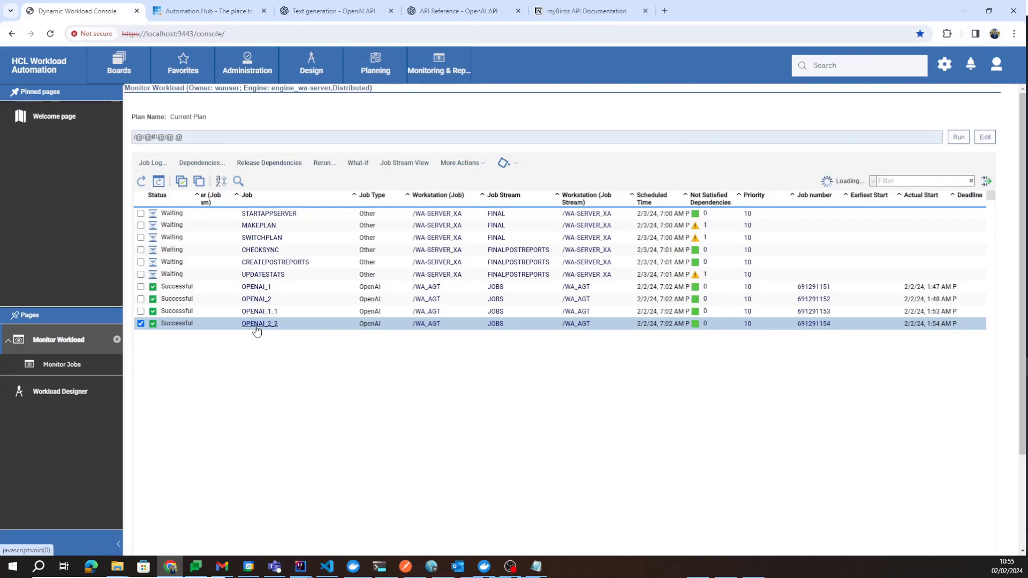
{"action": "left_click", "coordinate": [665, 148]}
{"action": "scroll", "coordinate": [562, 233], "scroll_direction": "down", "scroll_amount": 5}
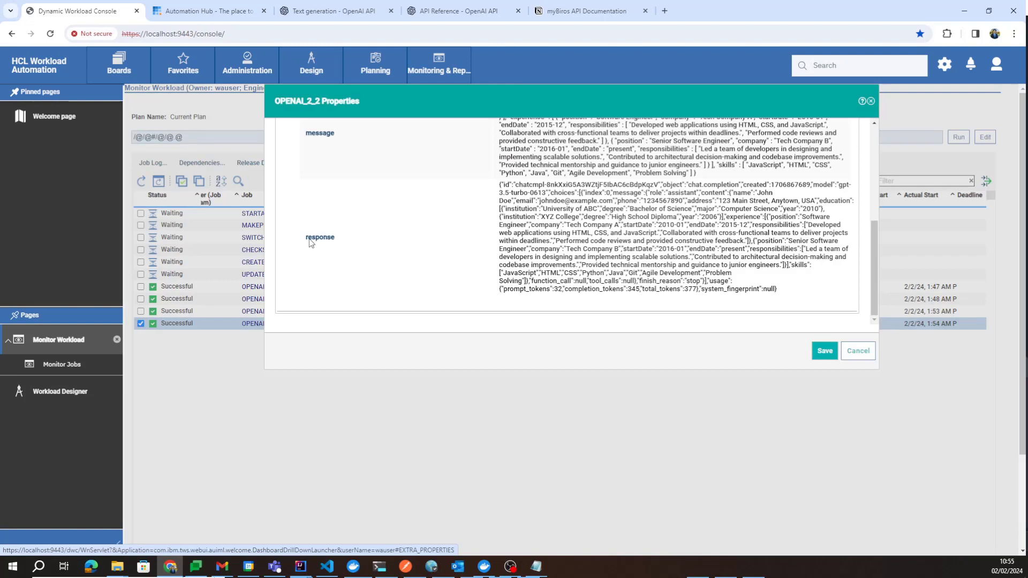
{"action": "left_click_drag", "start_coordinate": [309, 239], "coordinate": [344, 239]}
{"action": "left_click", "coordinate": [504, 210]}
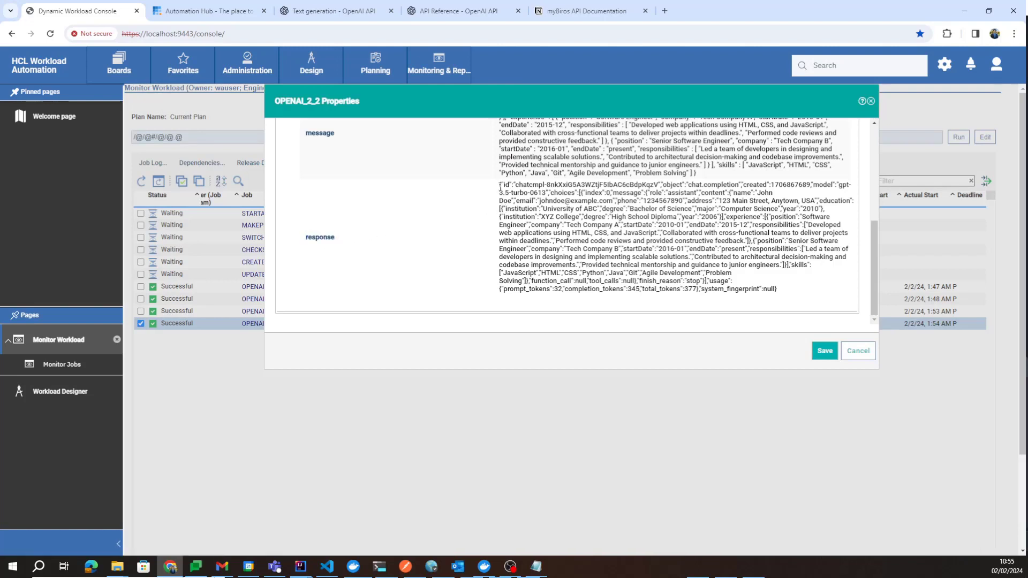
{"action": "left_click_drag", "start_coordinate": [500, 187], "coordinate": [800, 293]}
{"action": "left_click", "coordinate": [769, 236]}
{"action": "left_click_drag", "start_coordinate": [731, 218], "coordinate": [762, 218]}
{"action": "left_click", "coordinate": [741, 213]}
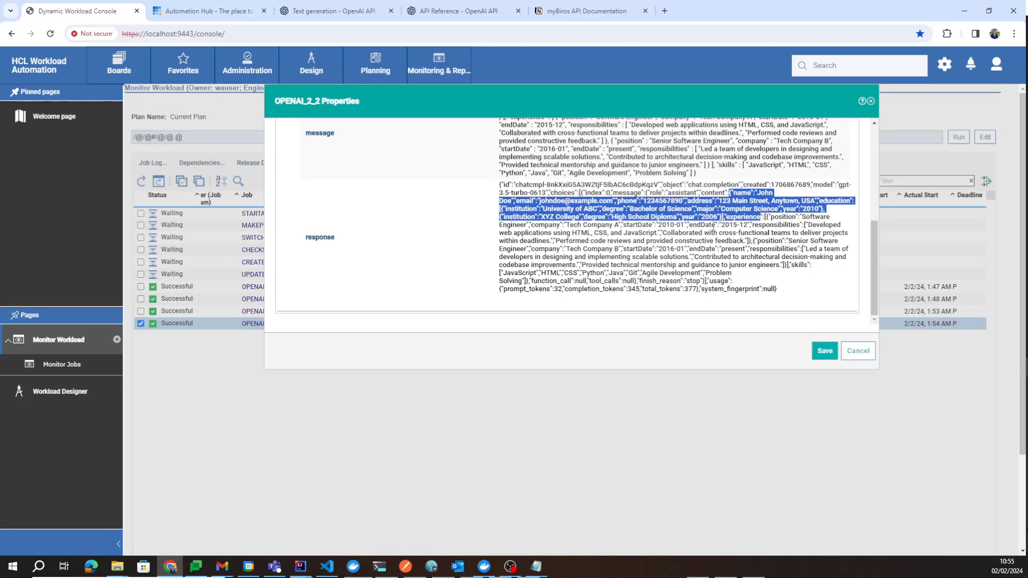
Examine the separate message entry containing only the CV JSON, including its e-mail value.
{"action": "scroll", "coordinate": [714, 227], "scroll_direction": "up", "scroll_amount": 1}
{"action": "left_click_drag", "start_coordinate": [304, 187], "coordinate": [342, 185]}
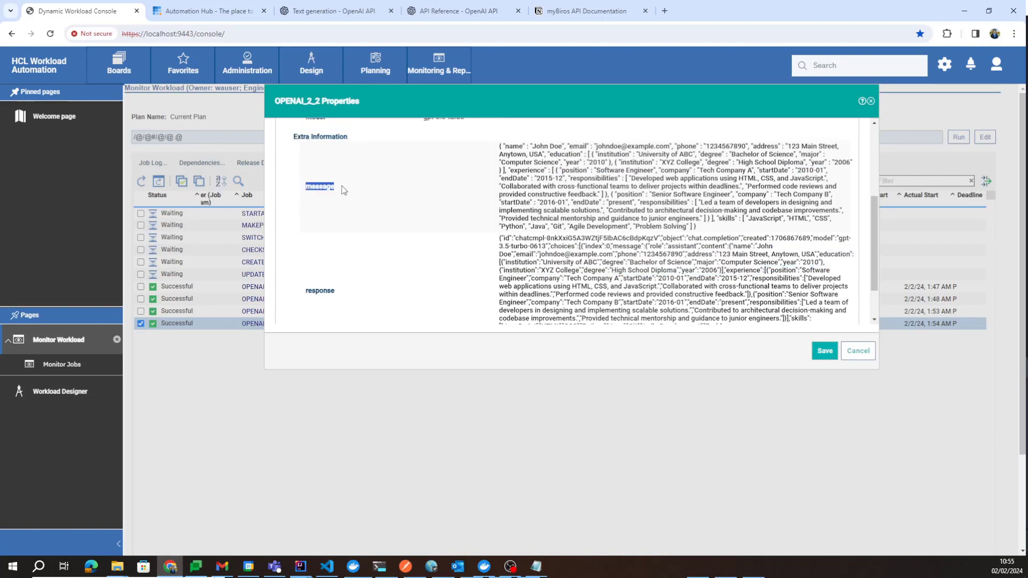
{"action": "left_click", "coordinate": [535, 211]}
{"action": "left_click_drag", "start_coordinate": [698, 229], "coordinate": [500, 150]}
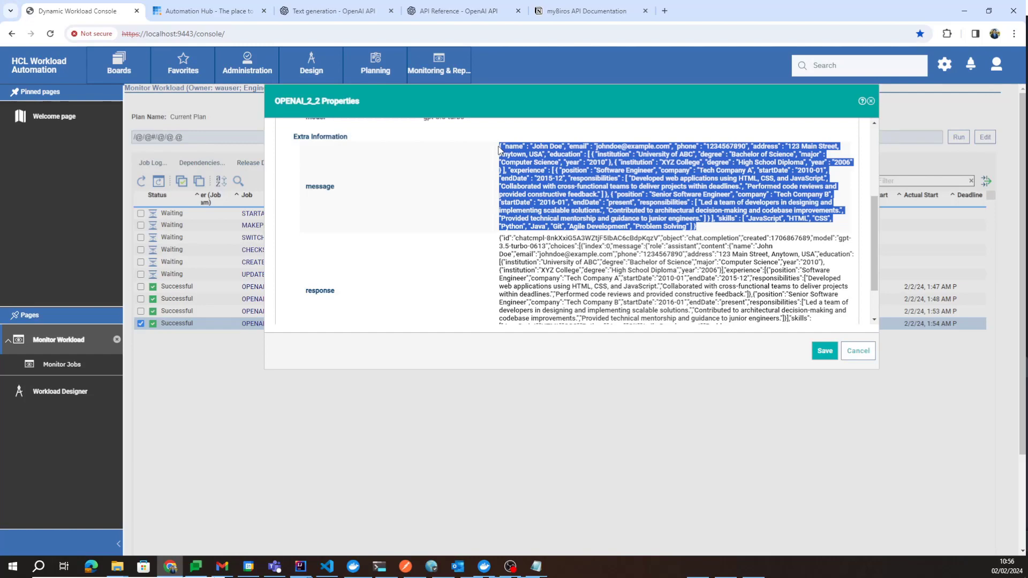
{"action": "left_click", "coordinate": [423, 178]}
{"action": "left_click_drag", "start_coordinate": [304, 187], "coordinate": [335, 193]}
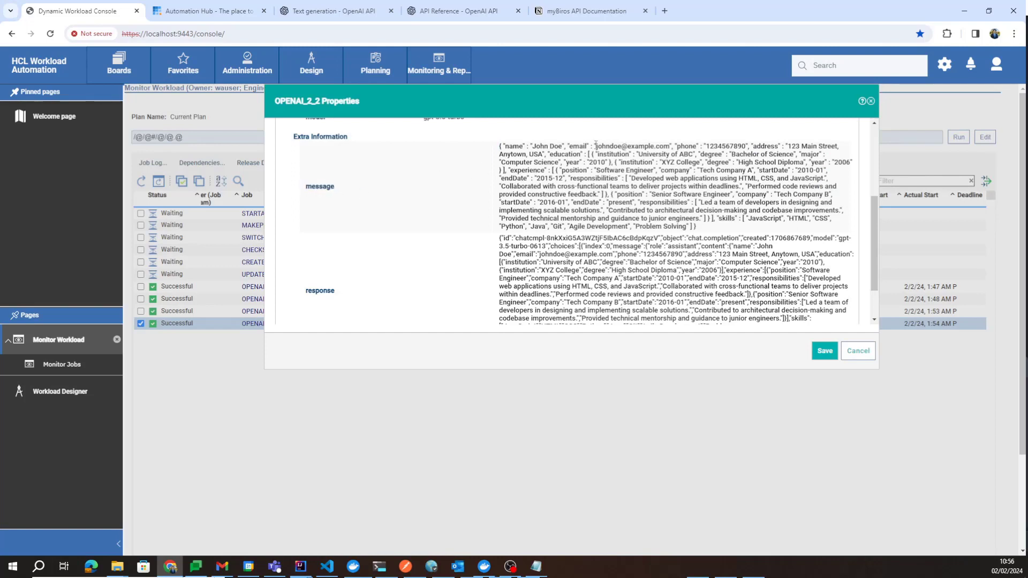
{"action": "left_click_drag", "start_coordinate": [596, 145], "coordinate": [664, 146]}
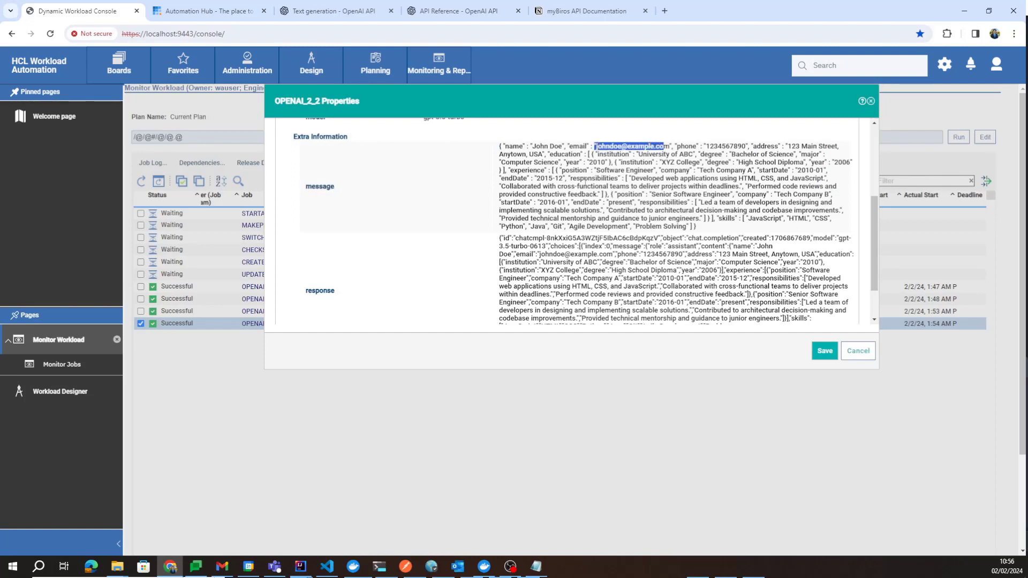